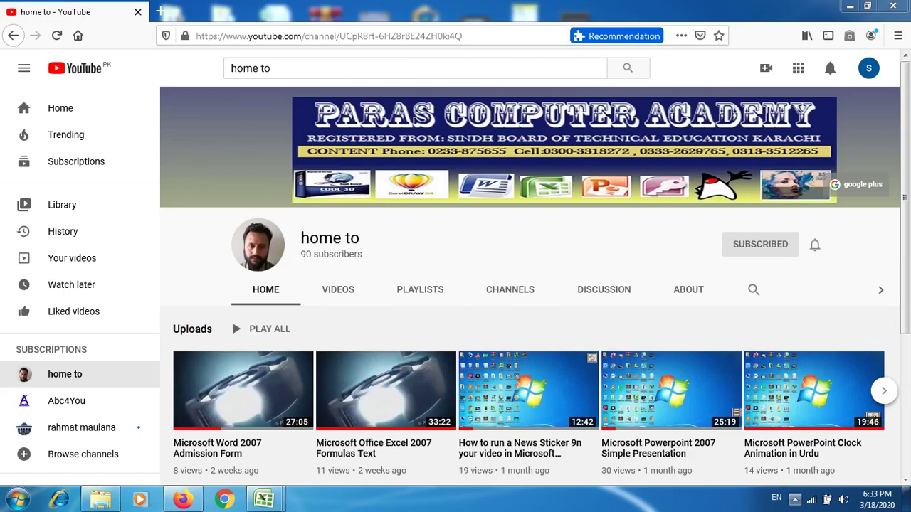
- Minimize the browser and launch Excel from the Run box with 'excel', opening blank Book2
{"action": "left_click", "coordinate": [795, 499]}
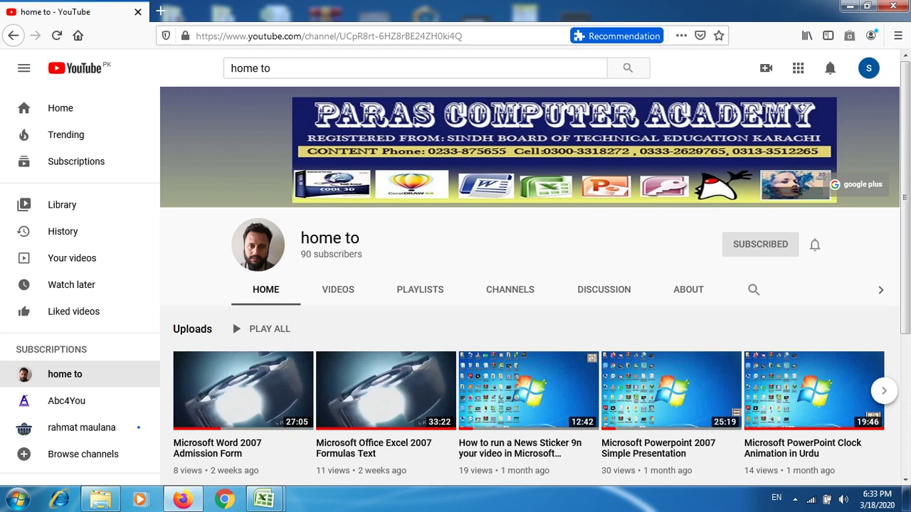
{"action": "left_click", "coordinate": [850, 5]}
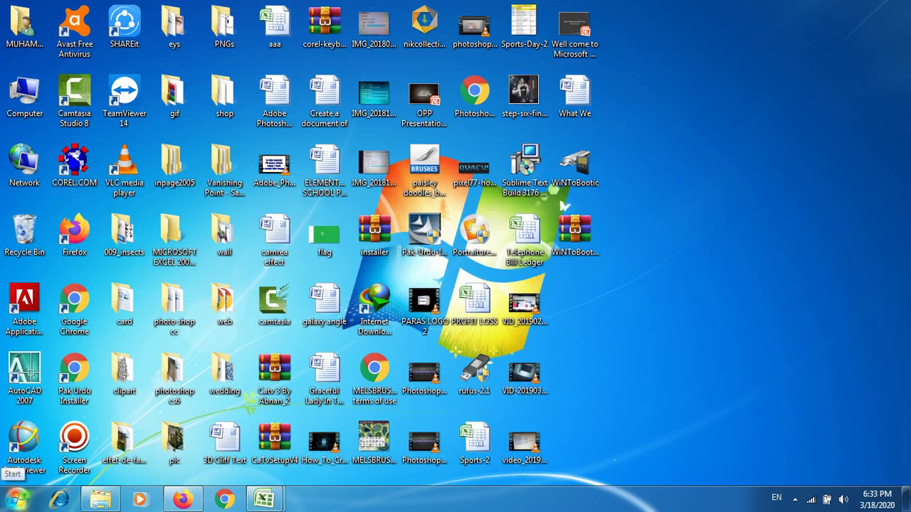
{"action": "key", "text": "super+r"}
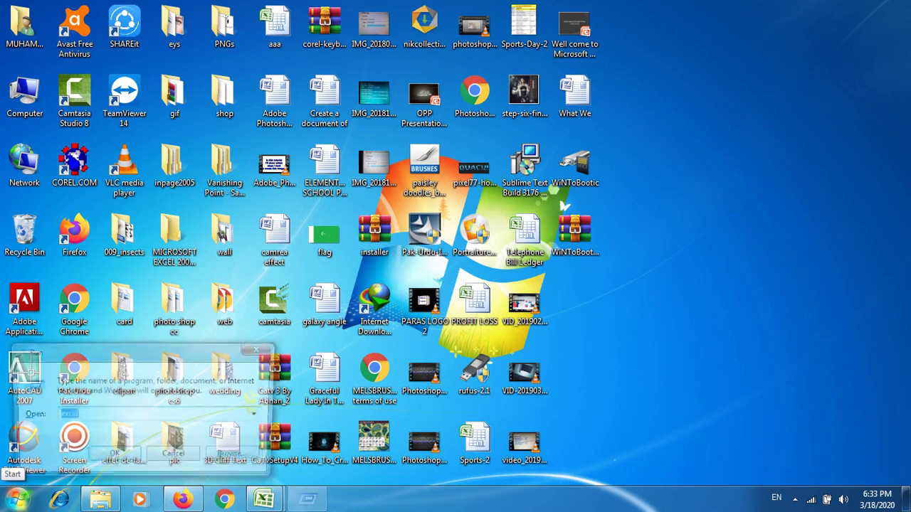
{"action": "type", "text": "excel"}
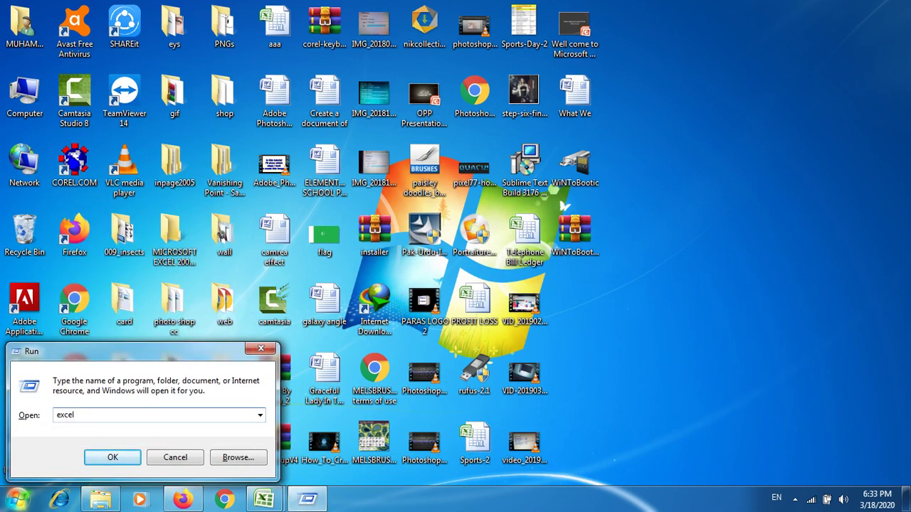
{"action": "key", "text": "Return"}
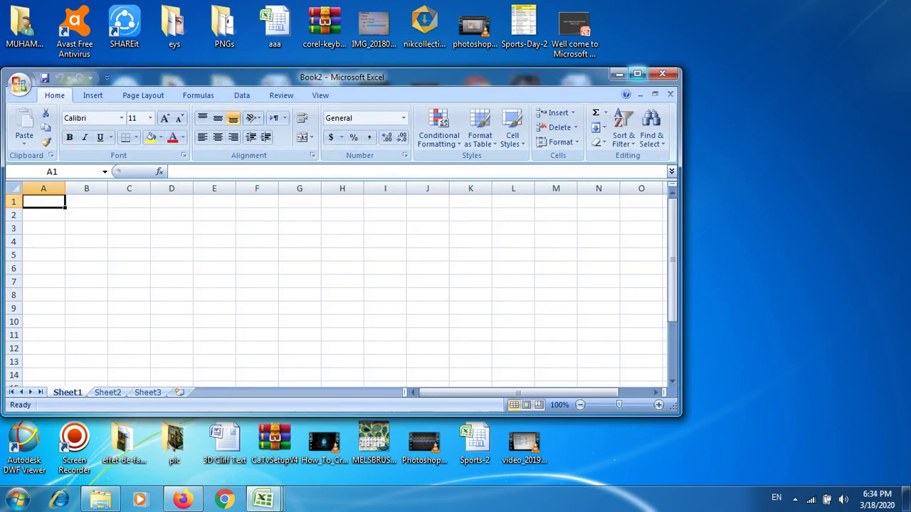
- Maximize the Excel window and enter 'Attendance Sheet of the Month' in cell A1
{"action": "left_click", "coordinate": [637, 74]}
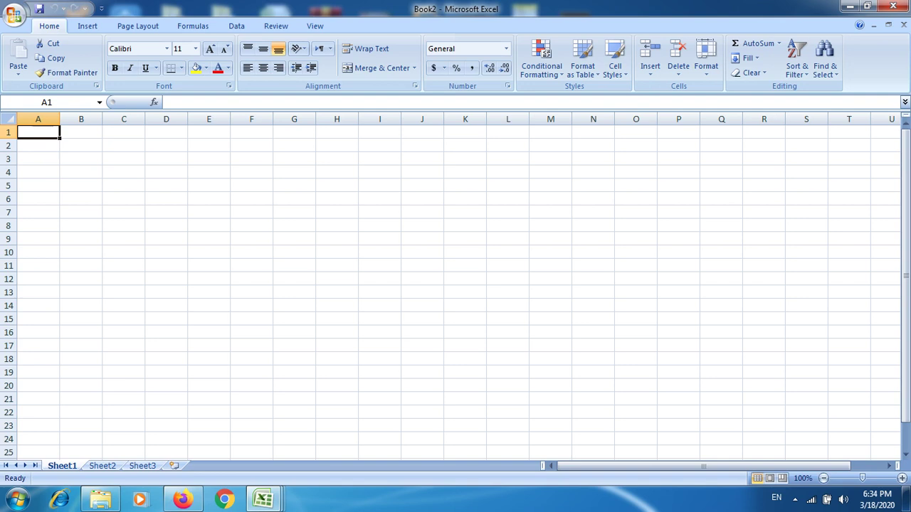
{"action": "type", "text": "Att"}
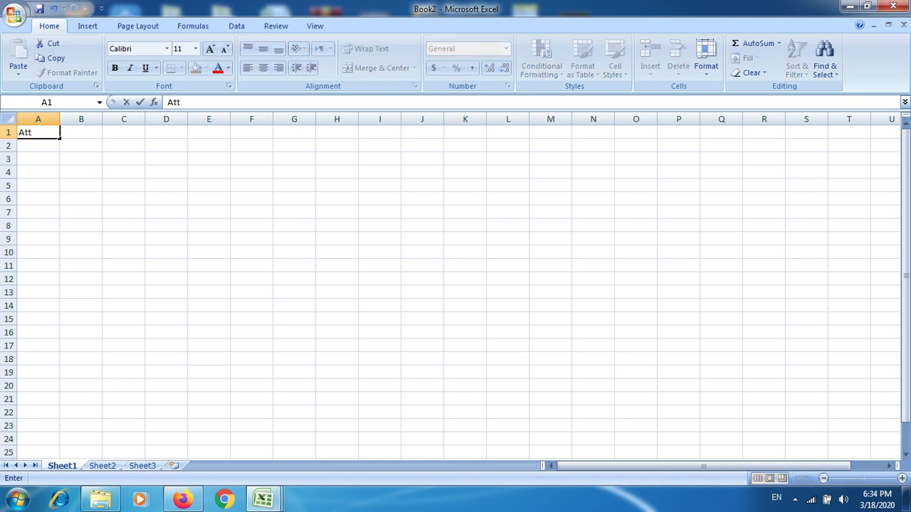
{"action": "type", "text": "en"}
{"action": "type", "text": "d"}
{"action": "type", "text": "ance"}
{"action": "type", "text": " Shee"}
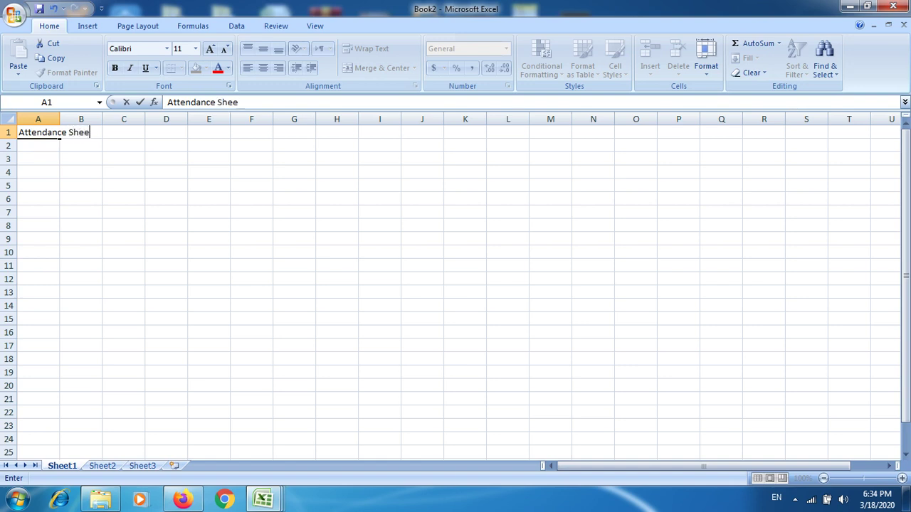
{"action": "type", "text": "t"}
{"action": "type", "text": " of th"}
{"action": "type", "text": "e"}
{"action": "type", "text": " Month"}
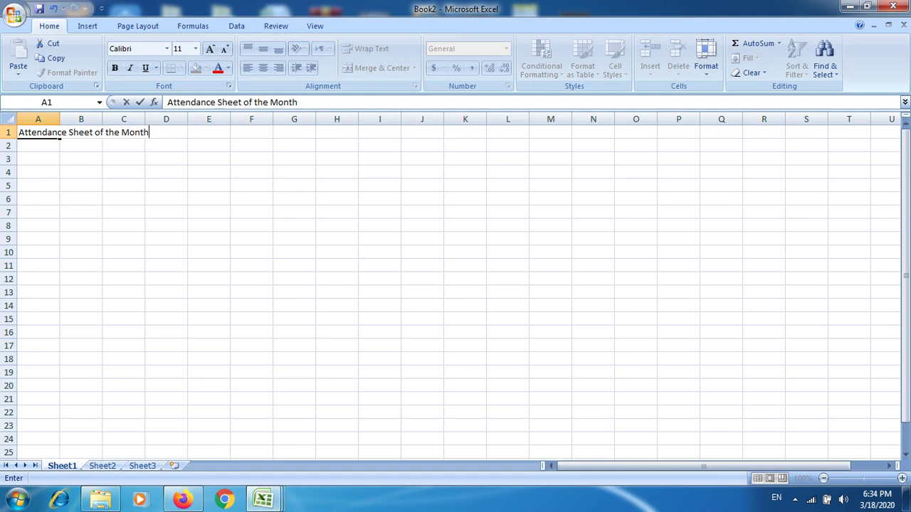
{"action": "left_click", "coordinate": [82, 145]}
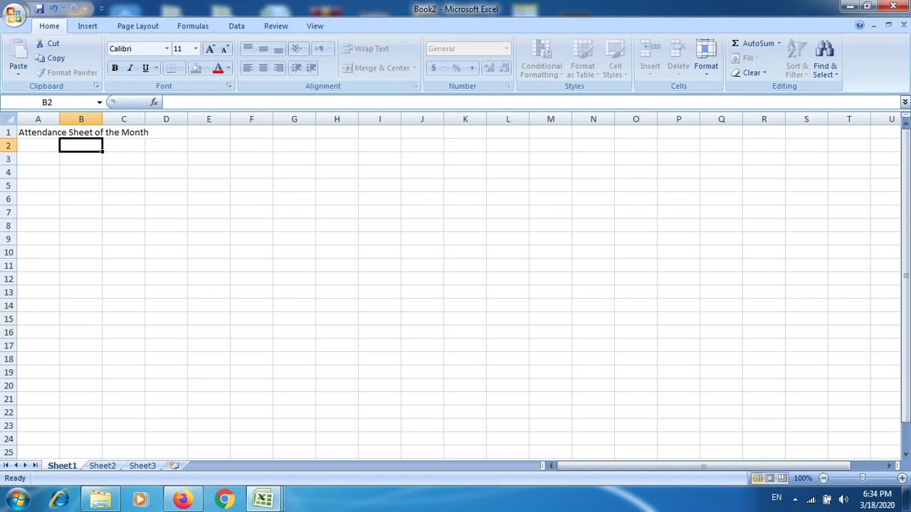
- Enter Aug 1999 in B2, and the label Month with value 3 in E1:E2
{"action": "type", "text": "Au"}
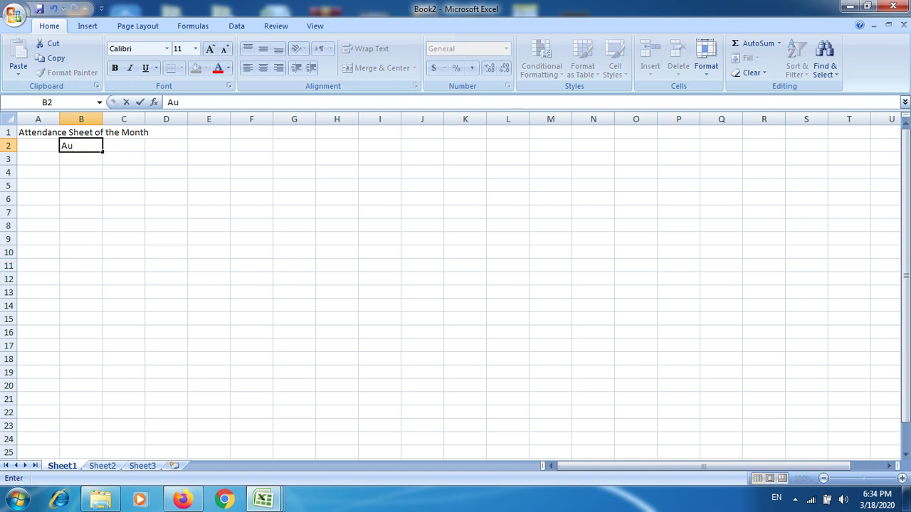
{"action": "type", "text": "g "}
{"action": "type", "text": "1999"}
{"action": "key", "text": "Tab"}
{"action": "key", "text": "Tab"}
{"action": "key", "text": "Tab"}
{"action": "key", "text": "Up"}
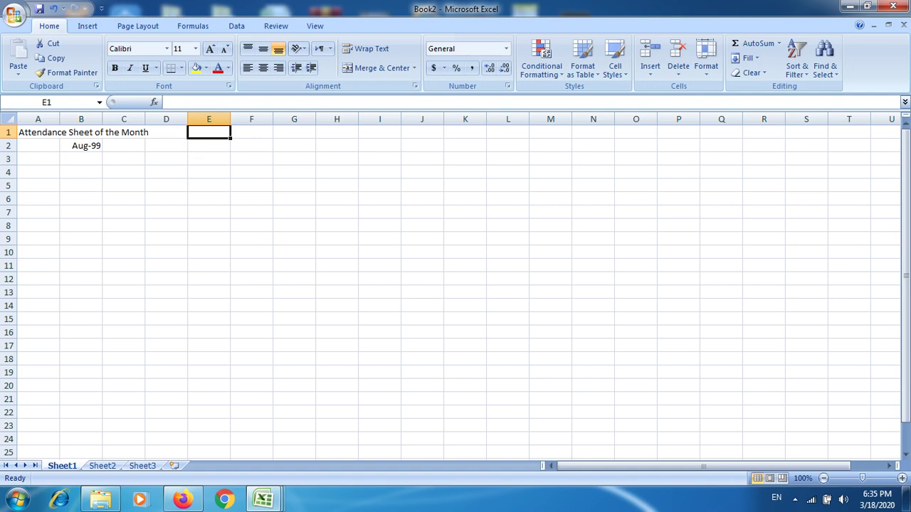
{"action": "type", "text": "Mon"}
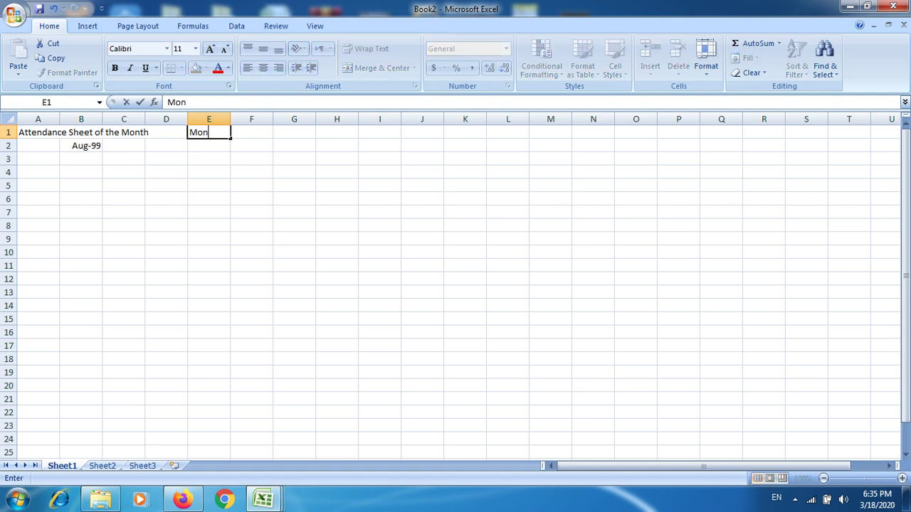
{"action": "type", "text": "th"}
{"action": "key", "text": "Return"}
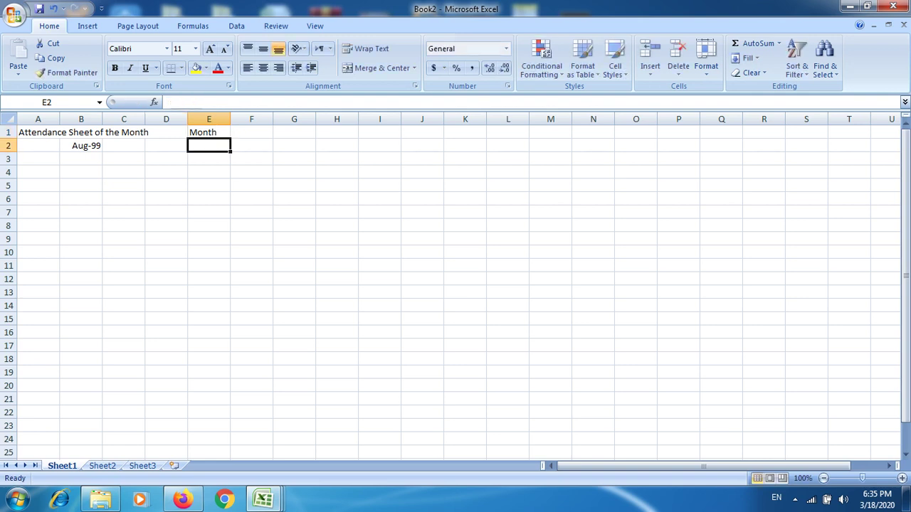
{"action": "type", "text": "3"}
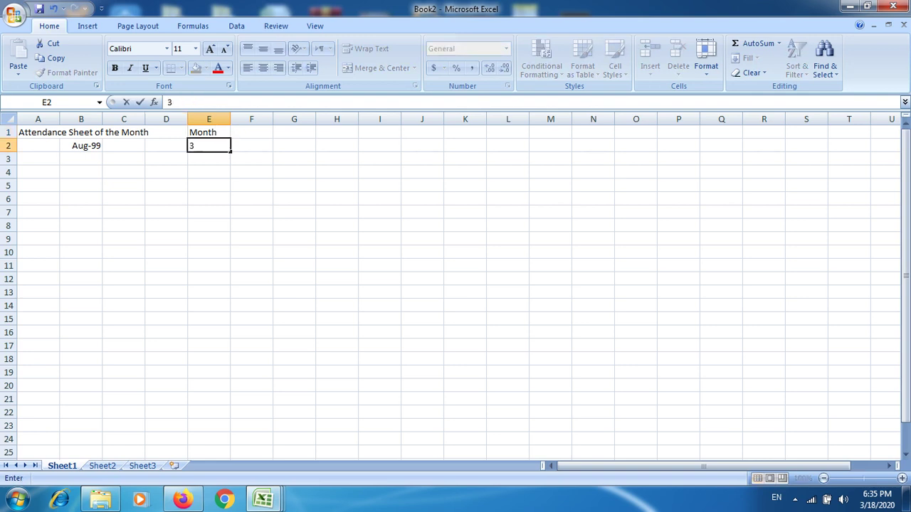
{"action": "key", "text": "Tab"}
{"action": "key", "text": "Tab"}
{"action": "key", "text": "Tab"}
{"action": "key", "text": "Tab"}
- Enter the label Year with value 2020 in I1:I2, then return to cell A5
{"action": "left_click", "coordinate": [379, 132]}
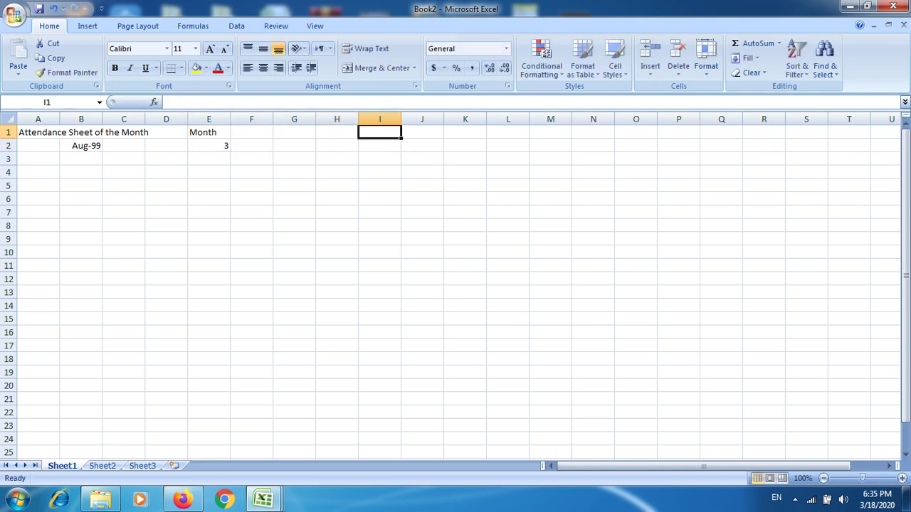
{"action": "type", "text": "Y"}
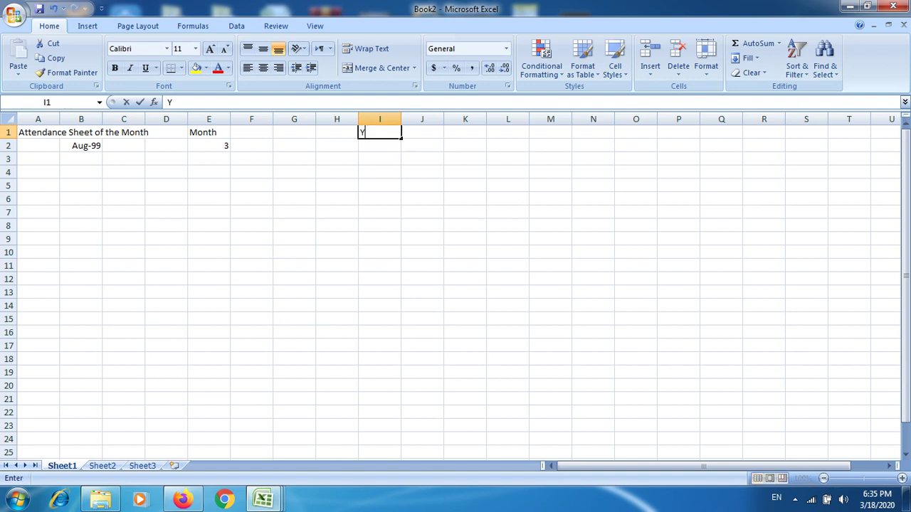
{"action": "type", "text": "ear"}
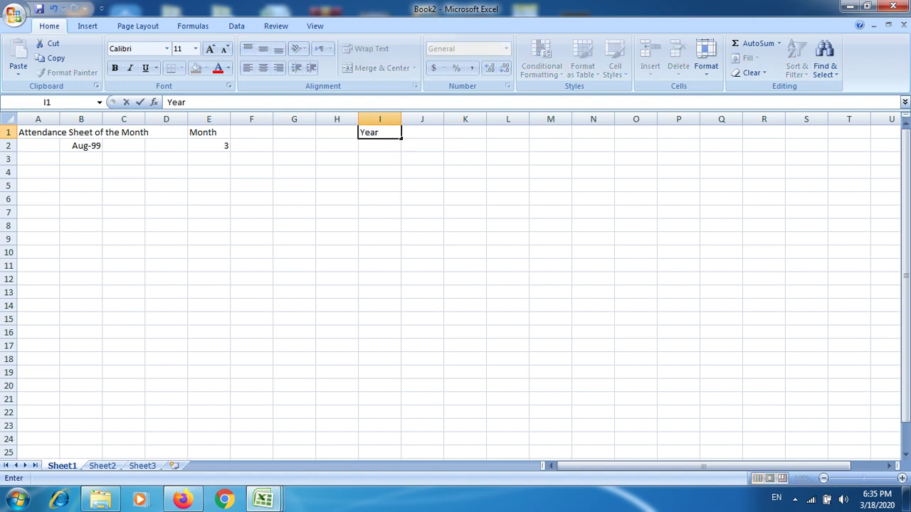
{"action": "key", "text": "Return"}
{"action": "type", "text": "20"}
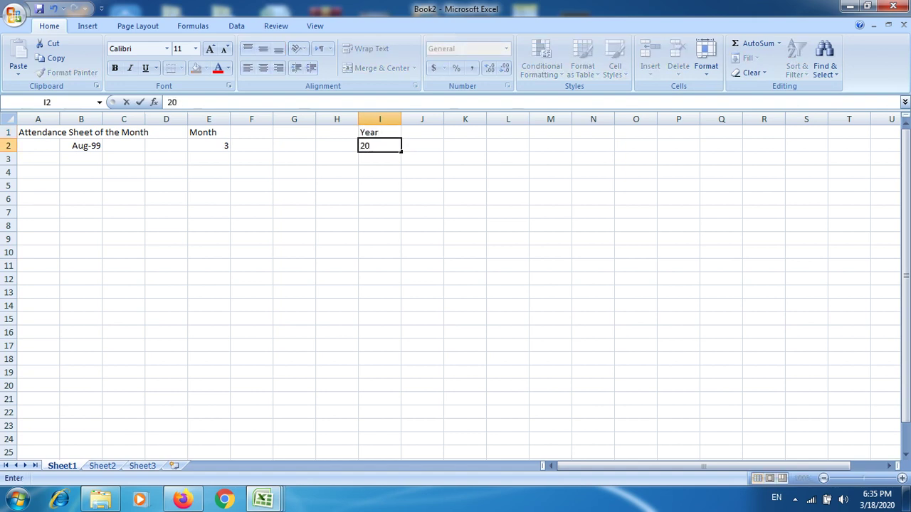
{"action": "type", "text": "20"}
{"action": "key", "text": "Left"}
{"action": "key", "text": "Left"}
{"action": "key", "text": "Left"}
{"action": "key", "text": "Left"}
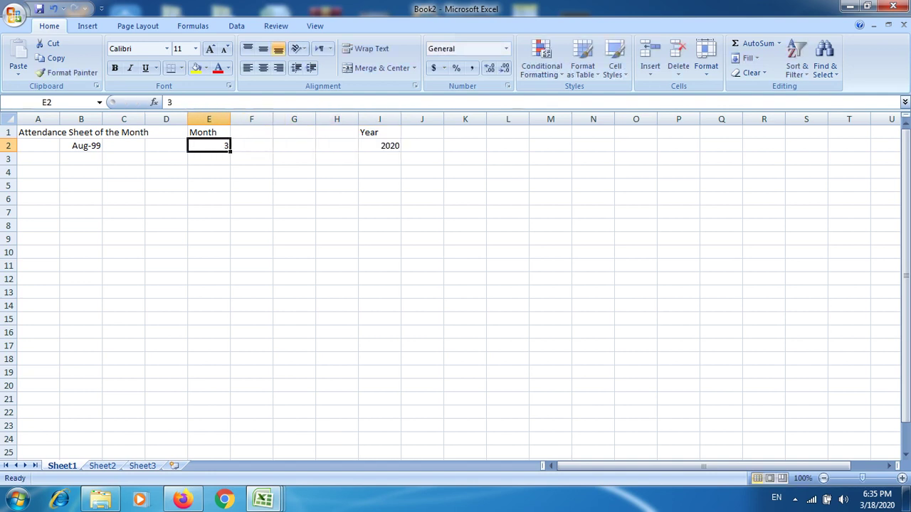
{"action": "key", "text": "Right"}
{"action": "key", "text": "Right"}
{"action": "key", "text": "Right"}
{"action": "key", "text": "Right"}
{"action": "key", "text": "Left"}
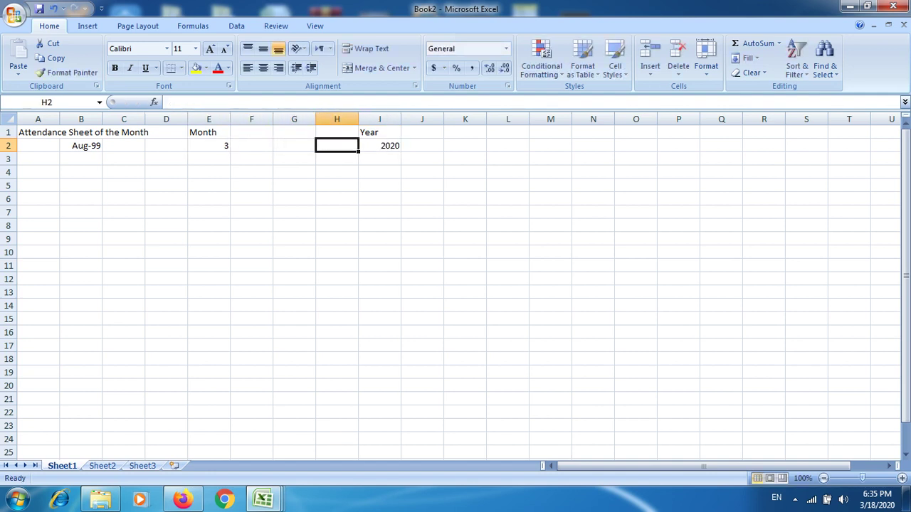
{"action": "key", "text": "Left"}
{"action": "key", "text": "Down"}
{"action": "key", "text": "Down"}
{"action": "key", "text": "Down"}
{"action": "key", "text": "Left"}
{"action": "key", "text": "Home"}
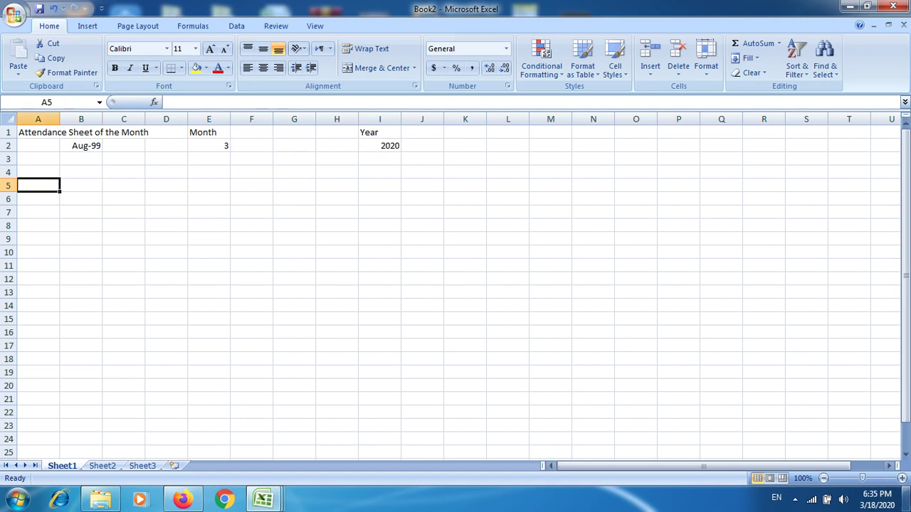
- Zoom to 120%, merge A5:A6 and copy the two-row merge across columns B to D
{"action": "left_click", "coordinate": [903, 478]}
{"action": "left_click", "coordinate": [903, 478]}
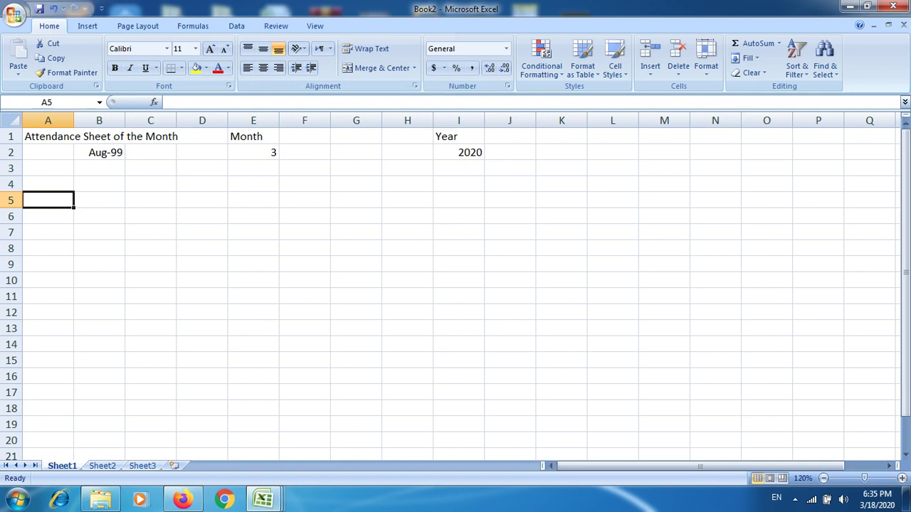
{"action": "key", "text": "shift+Down"}
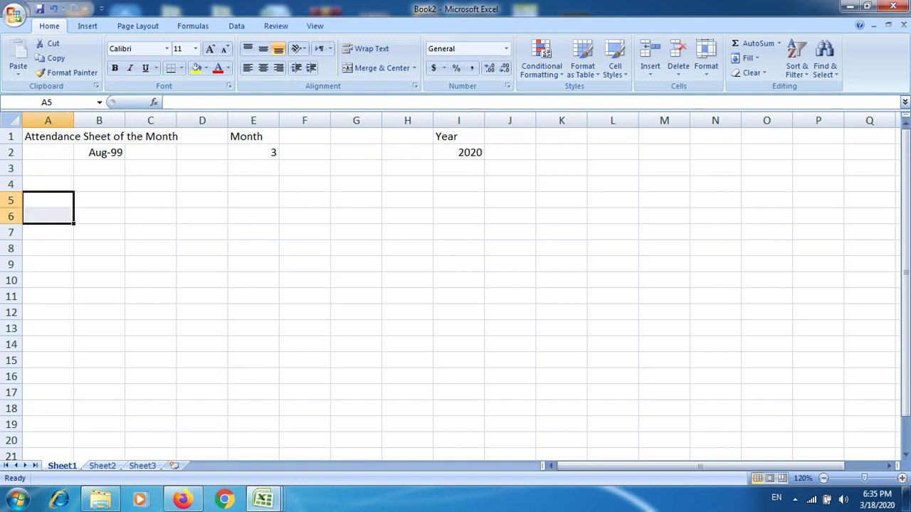
{"action": "left_click", "coordinate": [383, 68]}
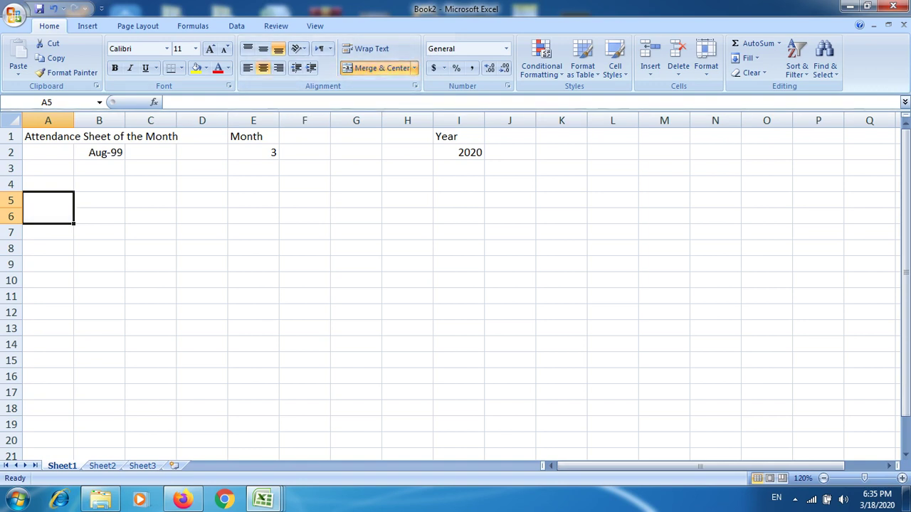
{"action": "left_click_drag", "start_coordinate": [73, 223], "coordinate": [235, 231]}
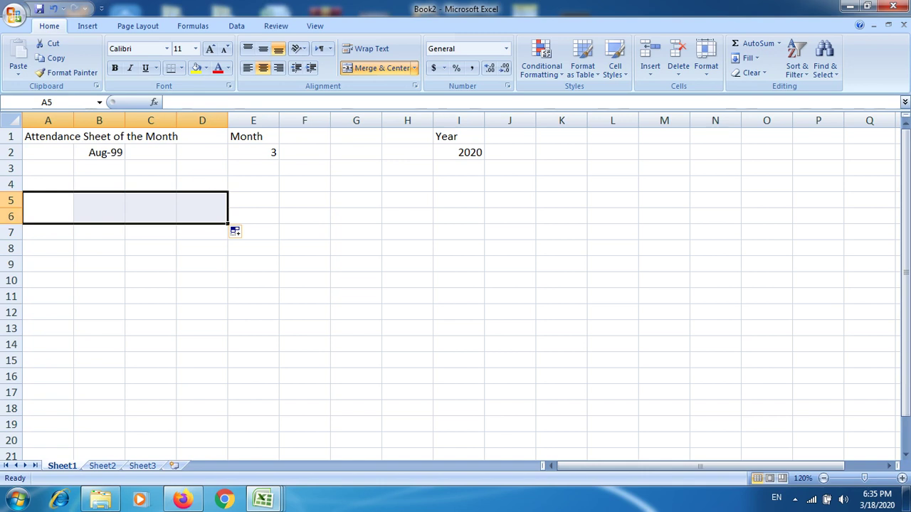
{"action": "left_click", "coordinate": [47, 208]}
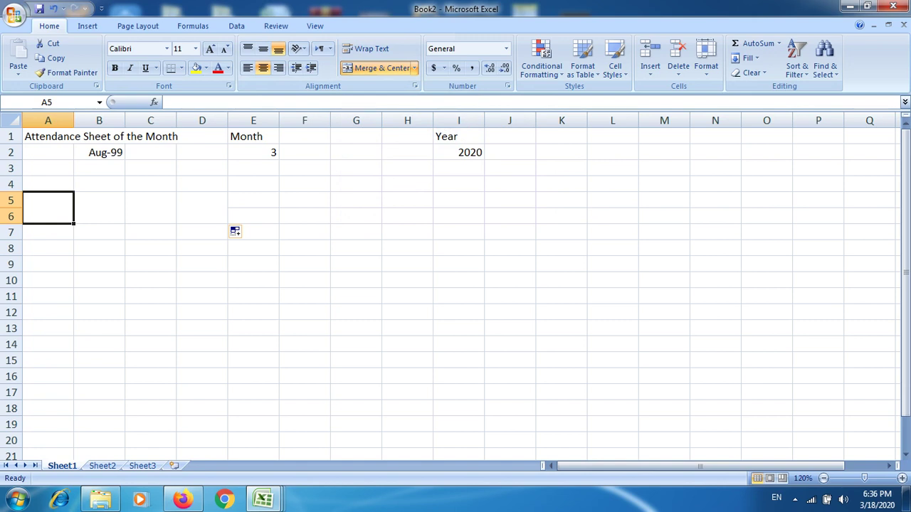
- Enter S.No in A5 and Name of Employee in B5, widening column B to fit
{"action": "type", "text": "S.No"}
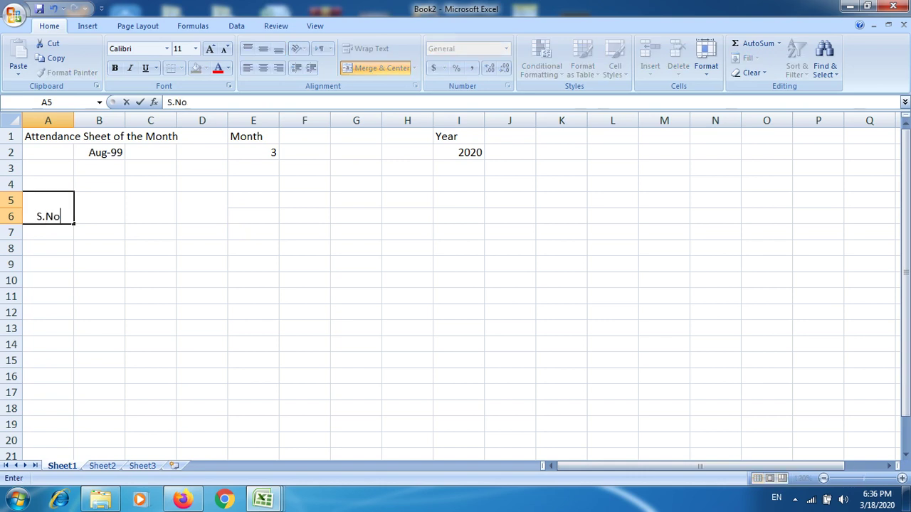
{"action": "key", "text": "ctrl+Return"}
{"action": "left_click", "coordinate": [99, 208]}
{"action": "type", "text": "N"}
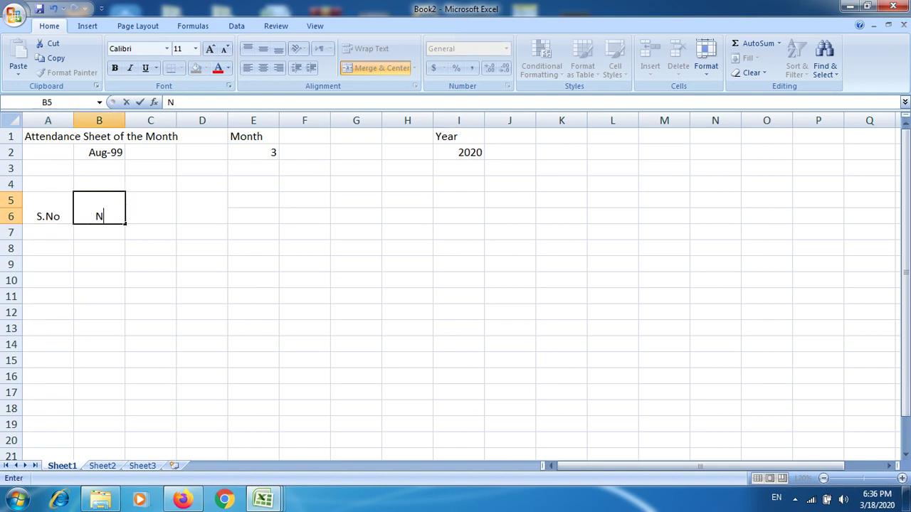
{"action": "type", "text": "ame"}
{"action": "type", "text": " of E"}
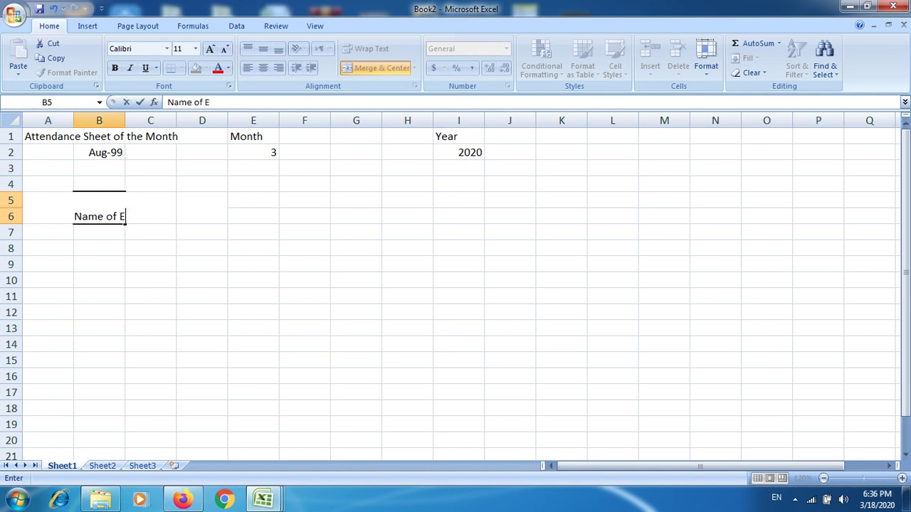
{"action": "type", "text": "mp"}
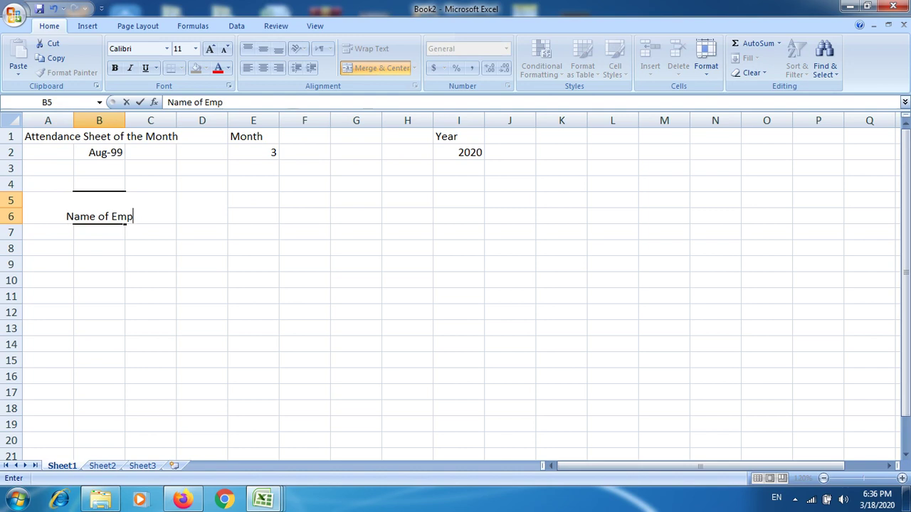
{"action": "type", "text": "lo"}
{"action": "type", "text": "y"}
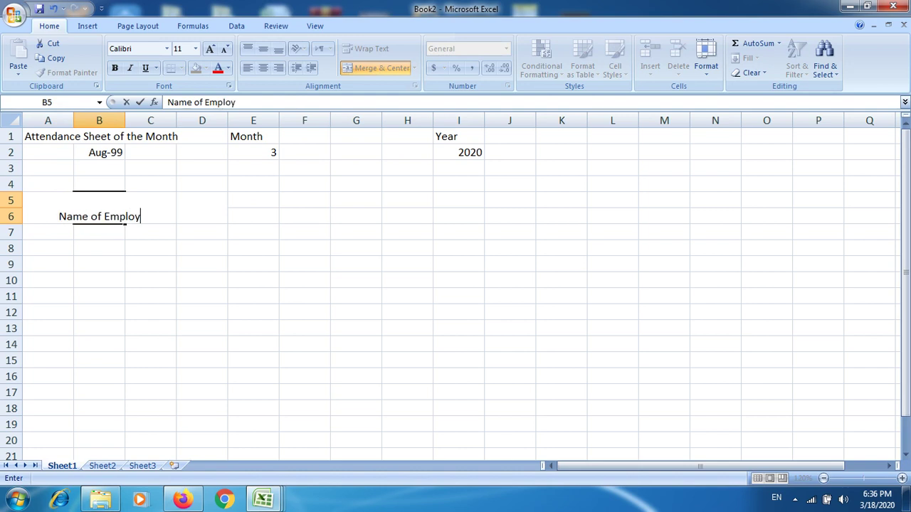
{"action": "type", "text": "ee"}
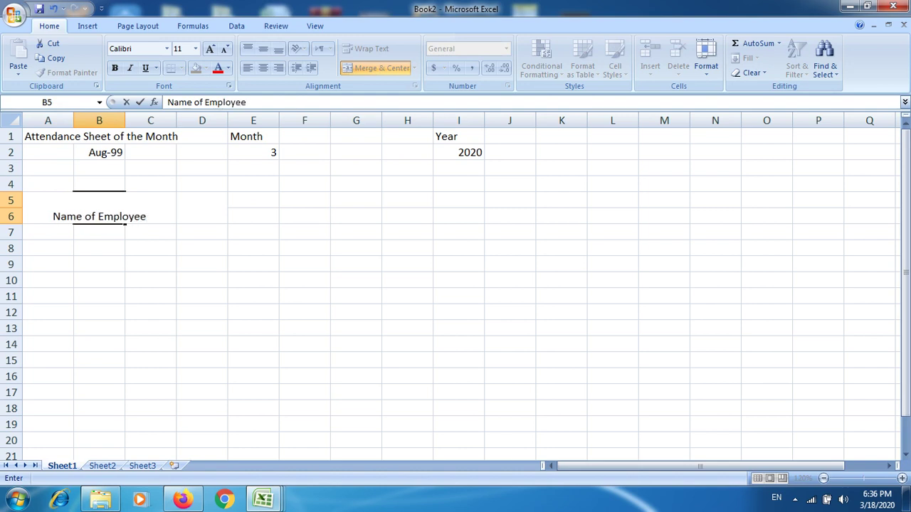
{"action": "key", "text": "ctrl+Return"}
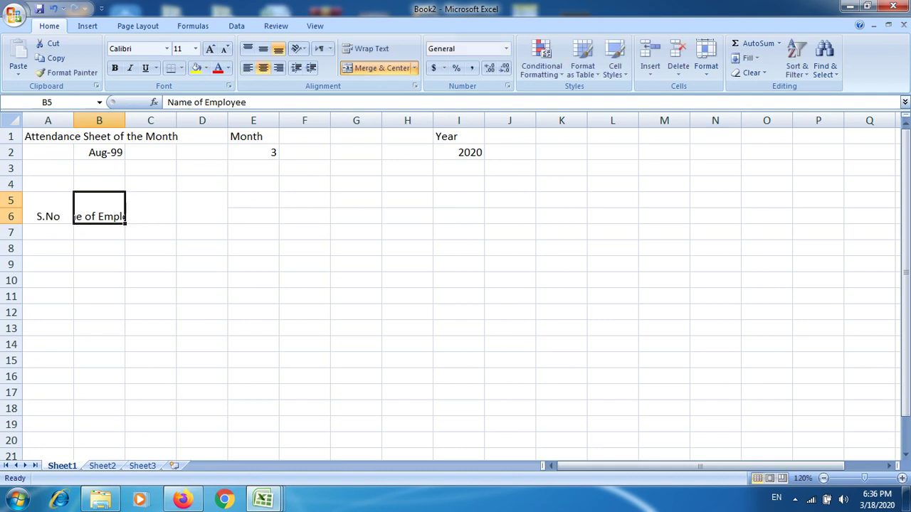
{"action": "left_click_drag", "start_coordinate": [125, 120], "coordinate": [178, 120]}
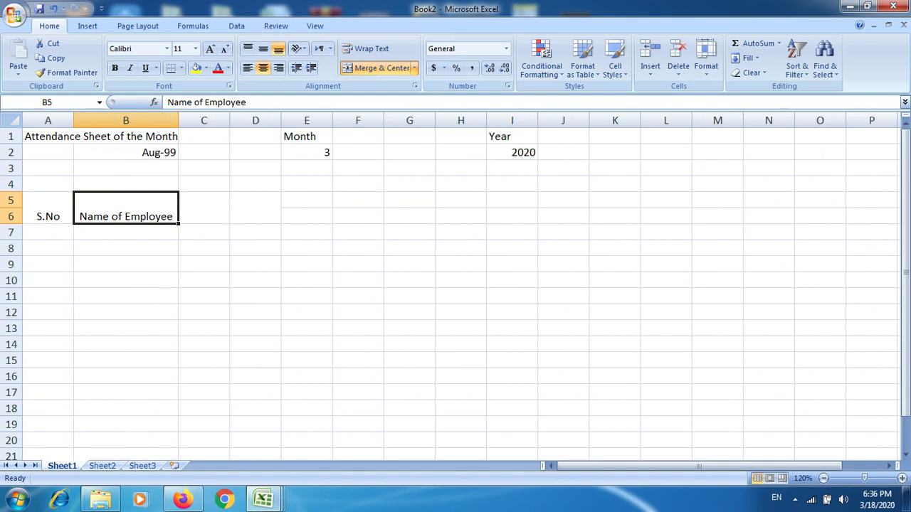
- Enter Designation in C5 and AutoFit column C to its width
{"action": "left_click", "coordinate": [125, 232]}
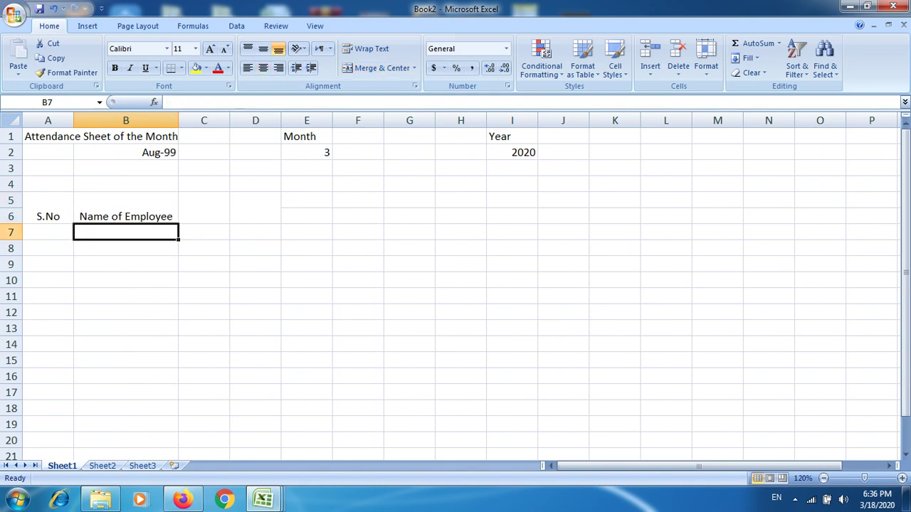
{"action": "left_click", "coordinate": [126, 248]}
{"action": "left_click", "coordinate": [203, 232]}
{"action": "left_click", "coordinate": [204, 207]}
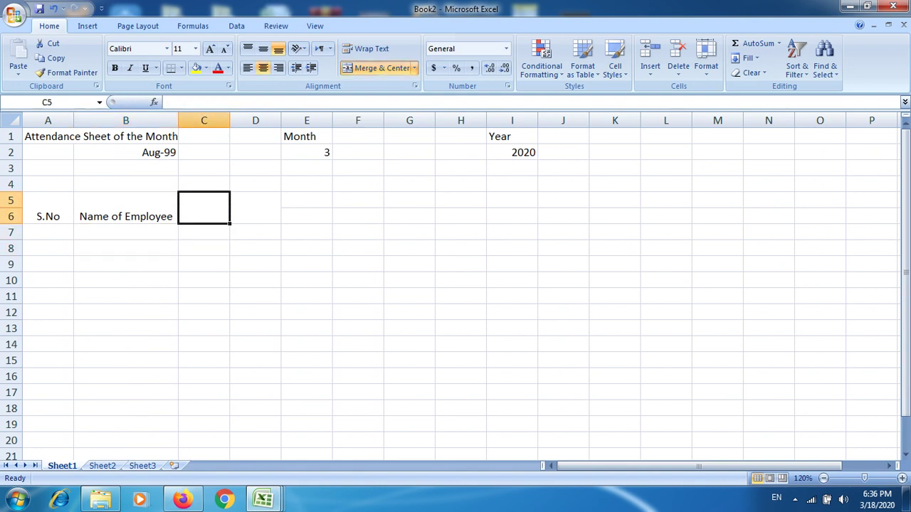
{"action": "type", "text": "De"}
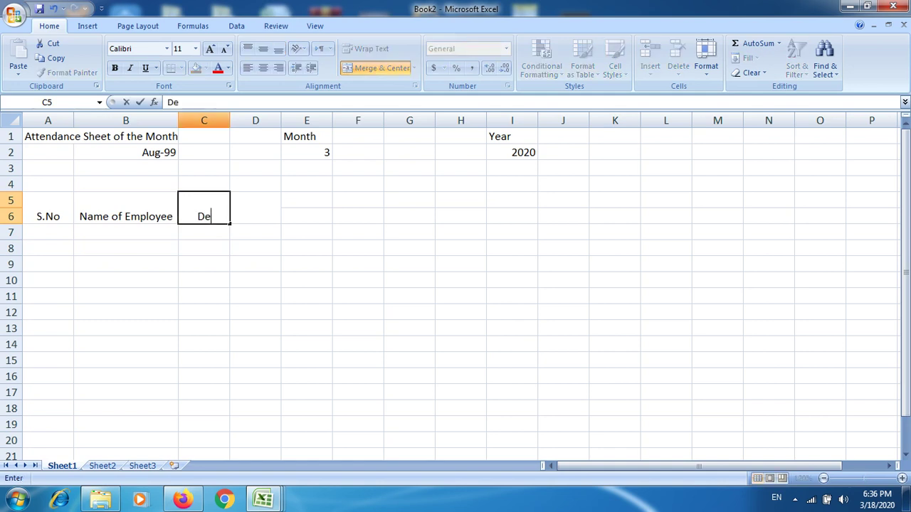
{"action": "type", "text": "s"}
{"action": "type", "text": "ign"}
{"action": "type", "text": "atio"}
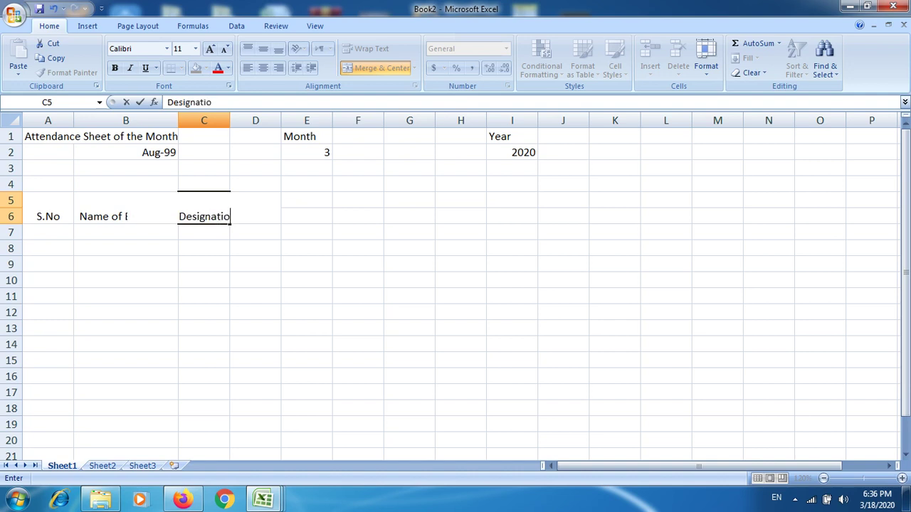
{"action": "type", "text": "n"}
{"action": "key", "text": "ctrl+Return"}
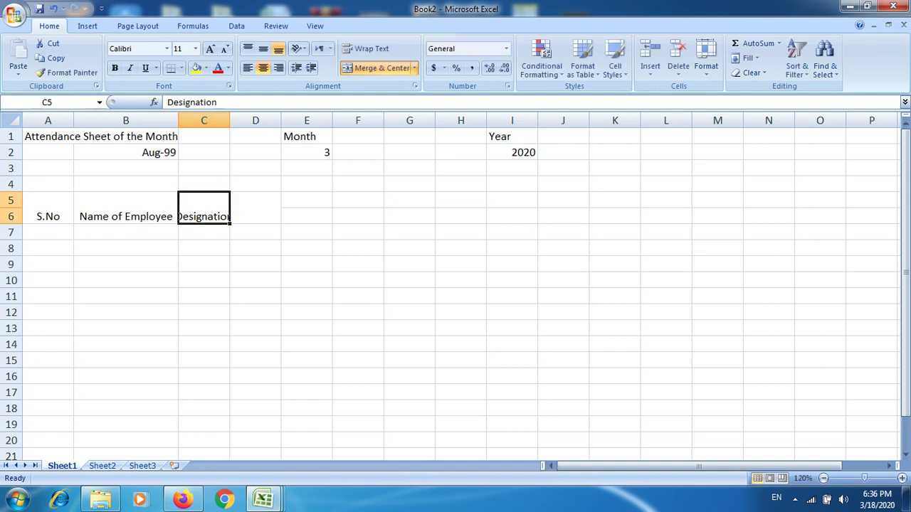
{"action": "key", "text": "alt+o"}
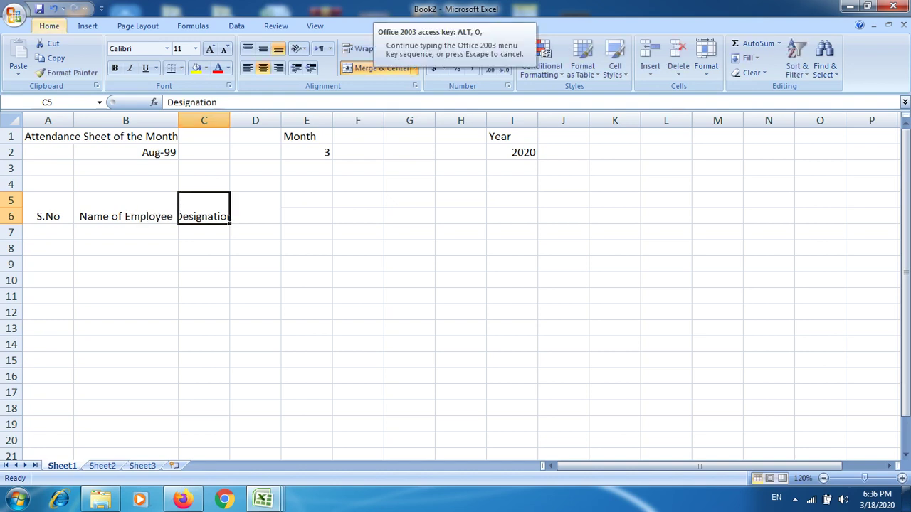
{"action": "key", "text": "c"}
{"action": "key", "text": "a"}
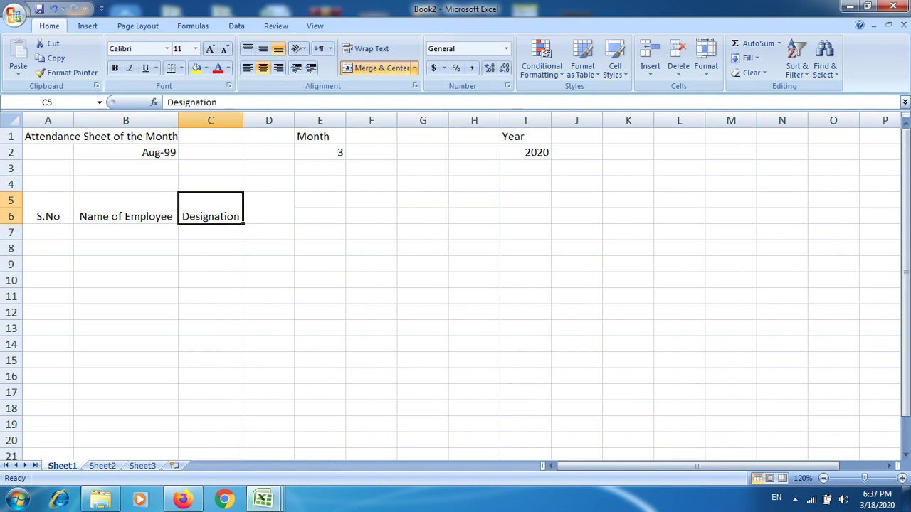
- Enter the Gender heading in D5
{"action": "left_click", "coordinate": [268, 207]}
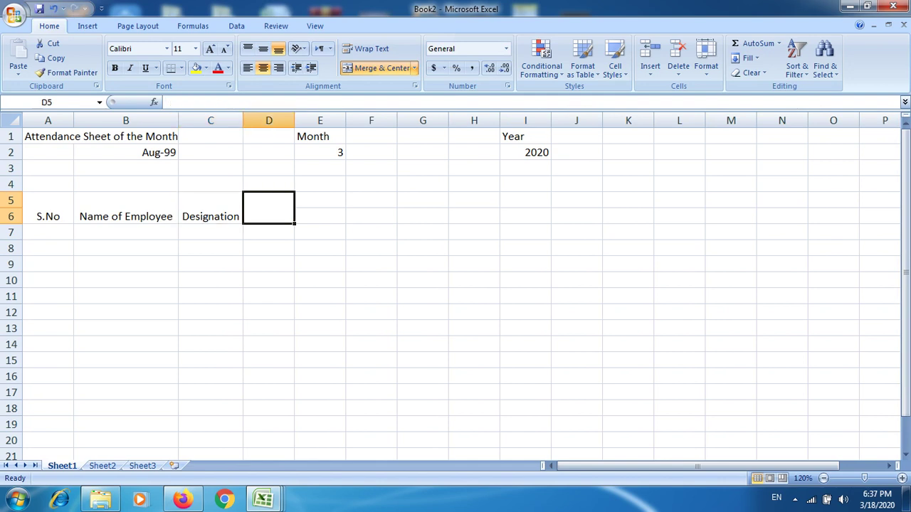
{"action": "type", "text": "G"}
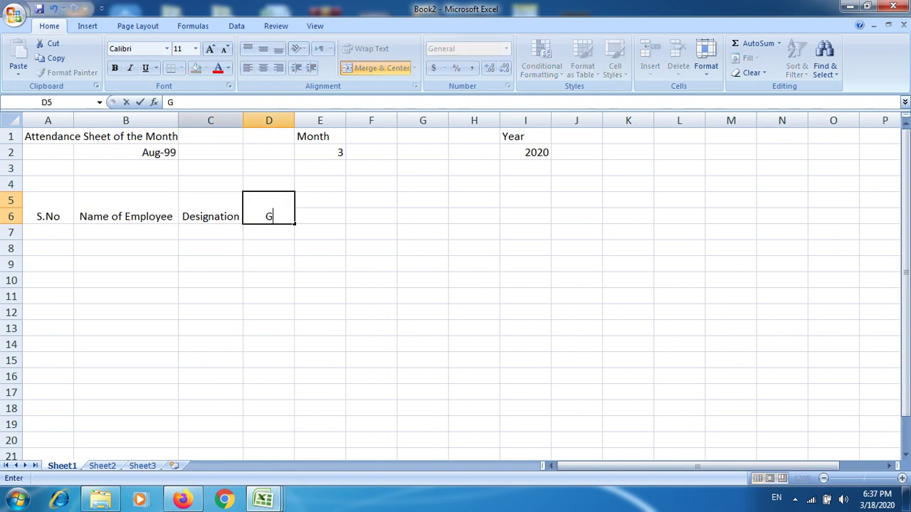
{"action": "type", "text": "ender"}
{"action": "key", "text": "Right"}
{"action": "key", "text": "Left"}
{"action": "key", "text": "Left"}
{"action": "key", "text": "Left"}
{"action": "key", "text": "Left"}
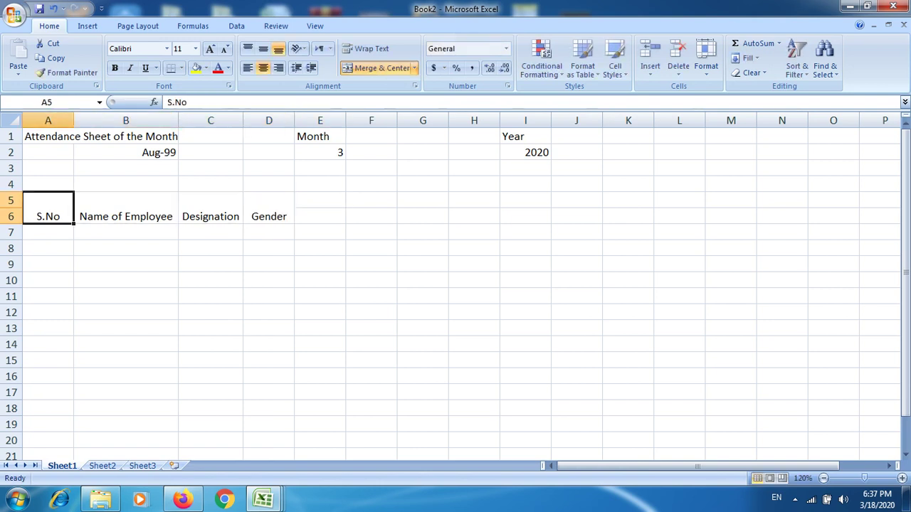
{"action": "key", "text": "Right"}
{"action": "key", "text": "Right"}
{"action": "key", "text": "Right"}
{"action": "left_click", "coordinate": [319, 217]}
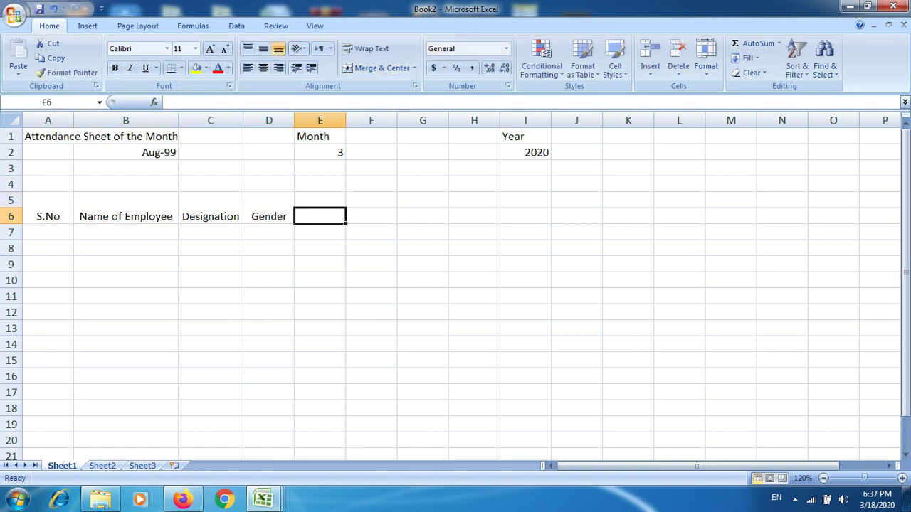
{"action": "left_click", "coordinate": [319, 200]}
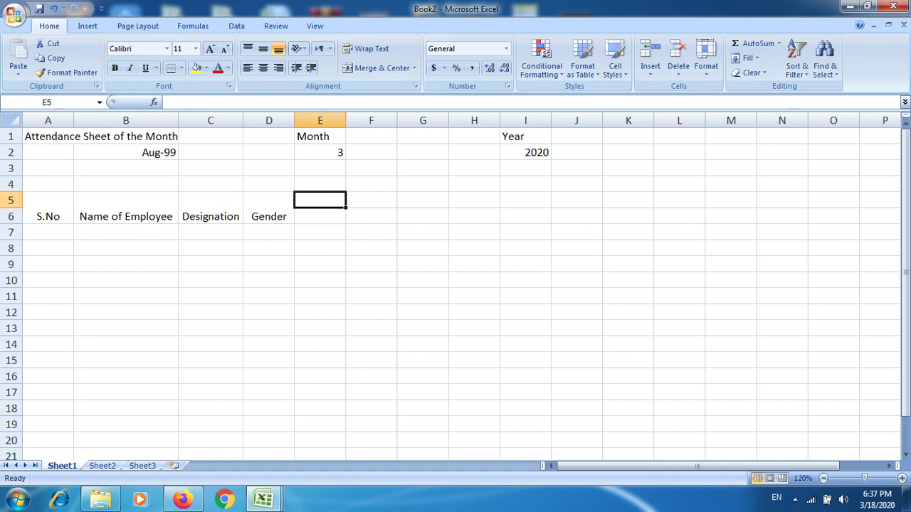
- Enter Mon in E5 and the day numbers 1 and 2 in E6:F6
{"action": "type", "text": "Mo"}
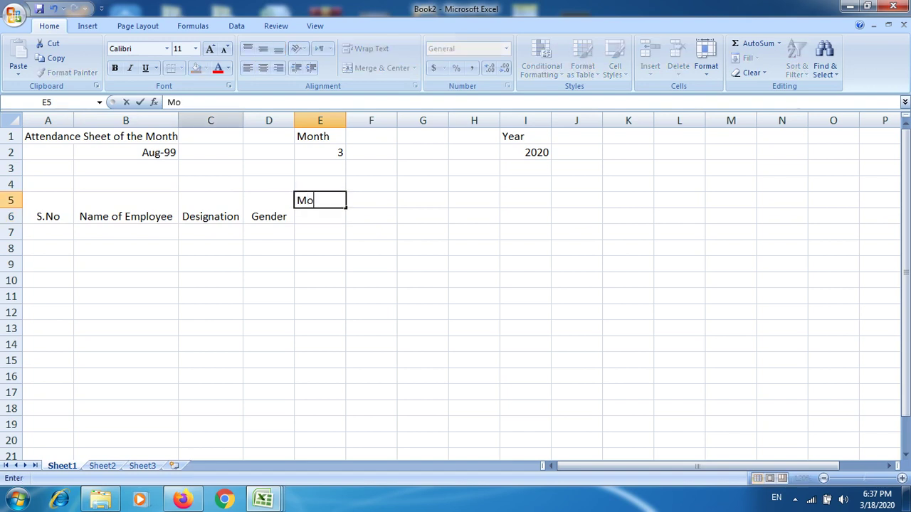
{"action": "type", "text": "n"}
{"action": "key", "text": "Return"}
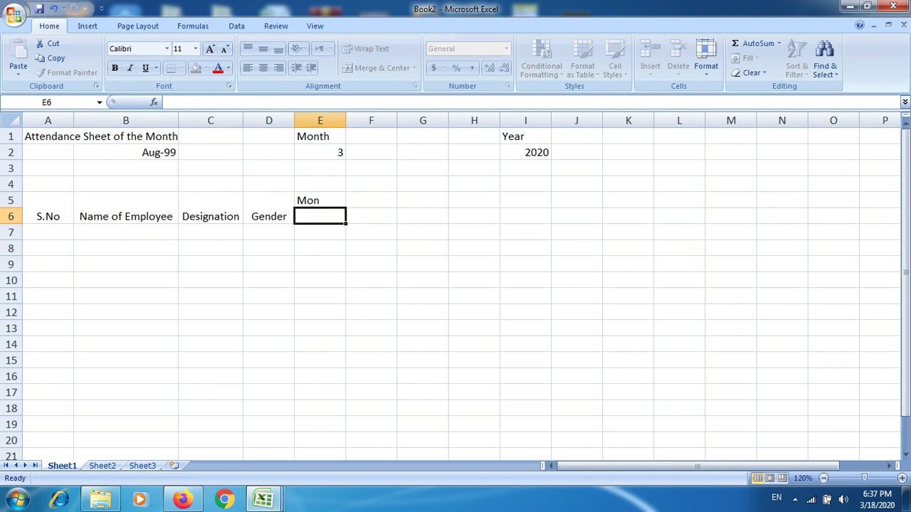
{"action": "type", "text": "1"}
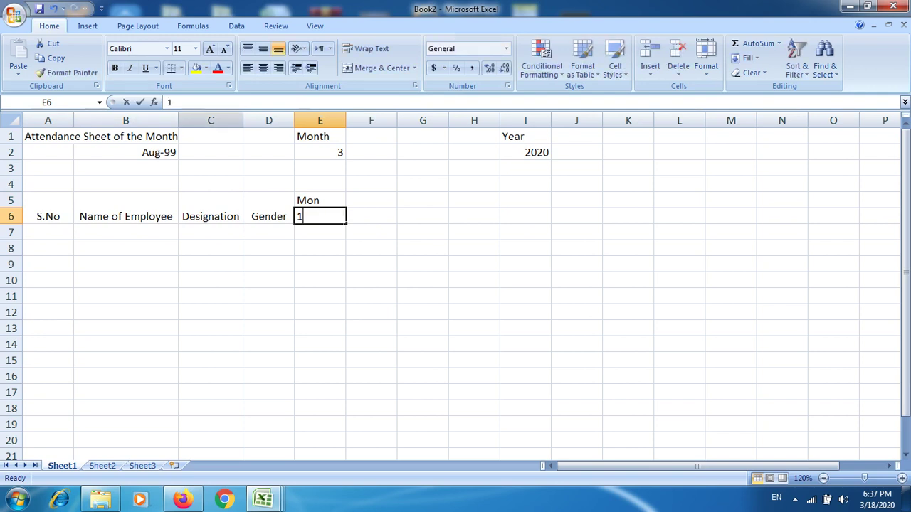
{"action": "key", "text": "Tab"}
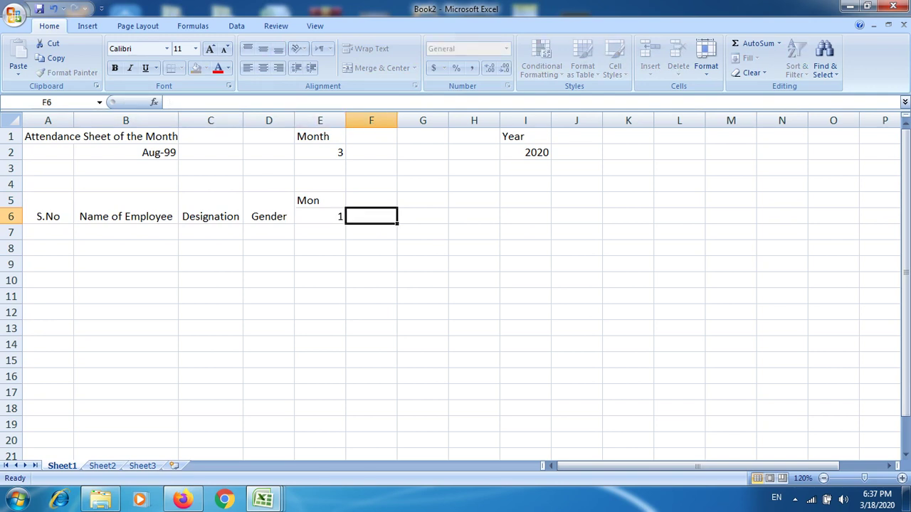
{"action": "type", "text": "2"}
{"action": "key", "text": "Tab"}
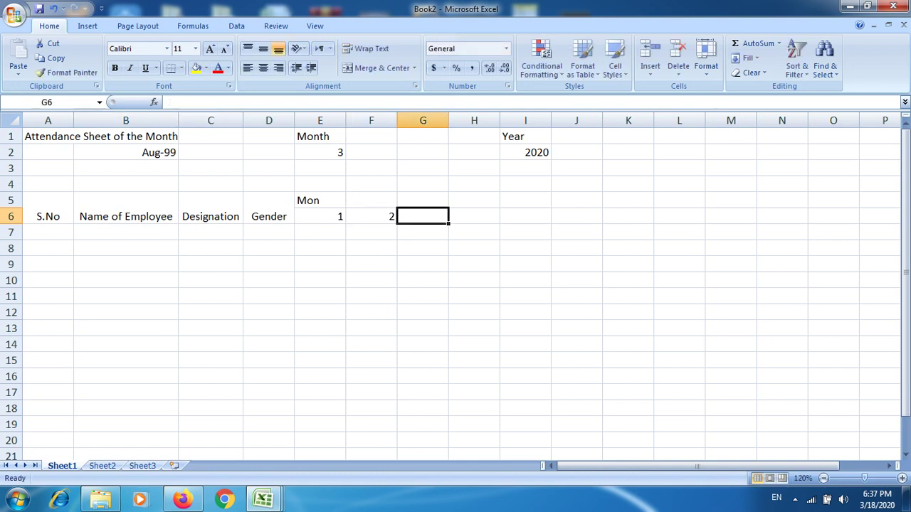
- Fill the day numbers across row 6 up to 31 in column AI
{"action": "mouse_move", "coordinate": [320, 217]}
{"action": "left_mouse_down"}
{"action": "mouse_move", "coordinate": [466, 227]}
{"action": "mouse_move", "coordinate": [882, 228]}
{"action": "mouse_move", "coordinate": [840, 228]}
{"action": "left_mouse_up"}
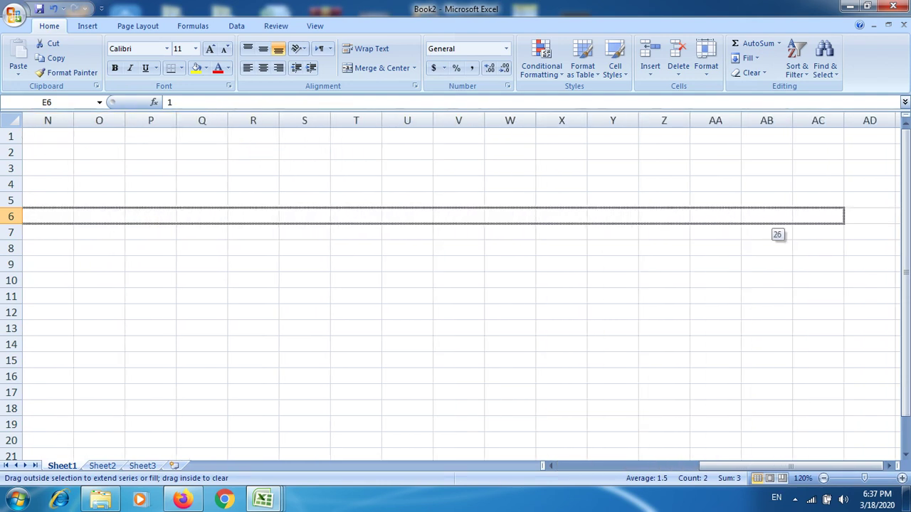
{"action": "mouse_move", "coordinate": [772, 228]}
{"action": "left_mouse_down"}
{"action": "mouse_move", "coordinate": [683, 228]}
{"action": "mouse_move", "coordinate": [766, 228]}
{"action": "left_mouse_up"}
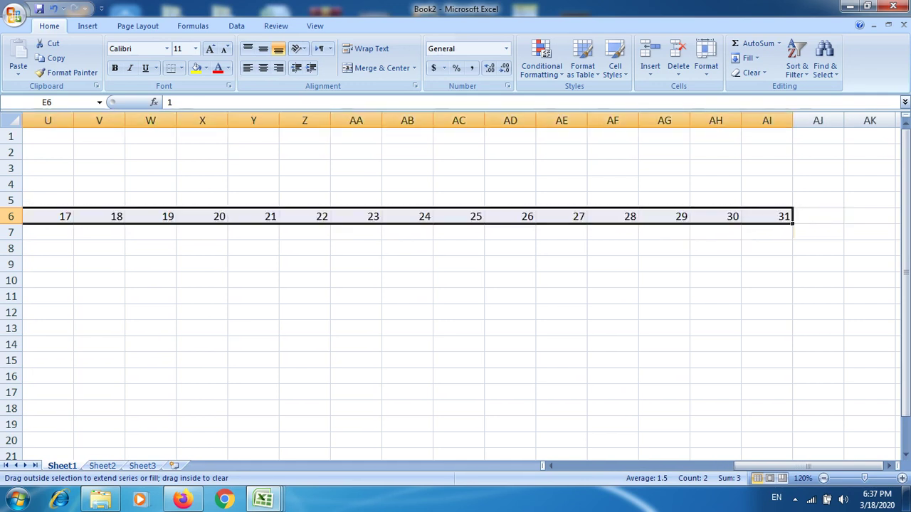
{"action": "key", "text": "Left"}
{"action": "key", "text": "Left"}
{"action": "key", "text": "Left"}
{"action": "key", "text": "Left"}
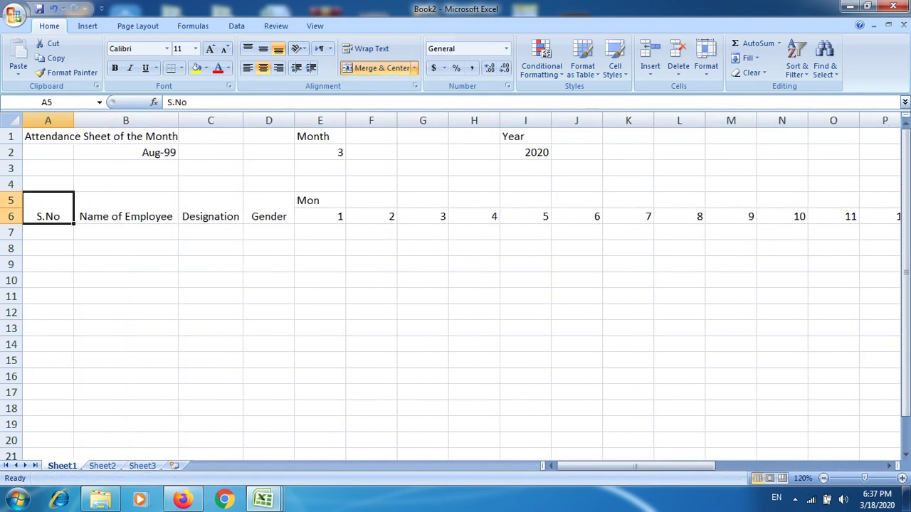
{"action": "key", "text": "Right"}
{"action": "key", "text": "Right"}
{"action": "key", "text": "Right"}
{"action": "key", "text": "Right"}
{"action": "key", "text": "Right"}
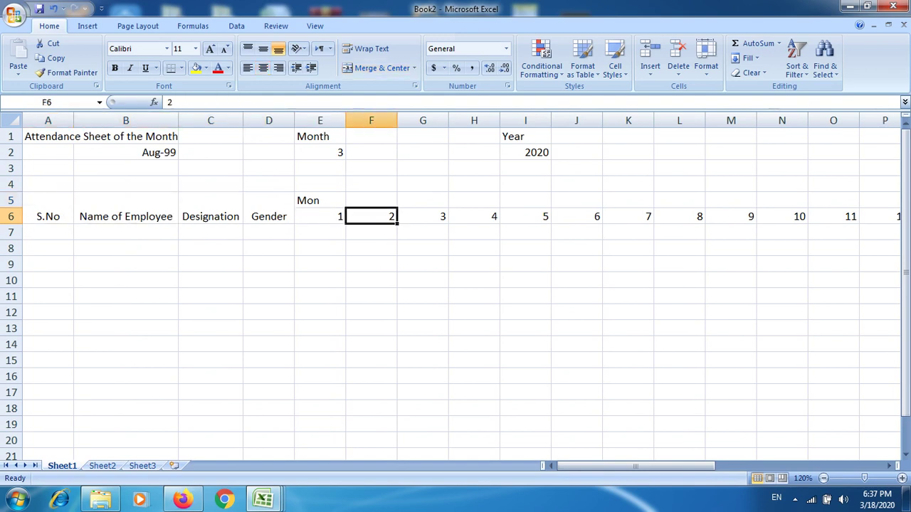
{"action": "key", "text": "Up"}
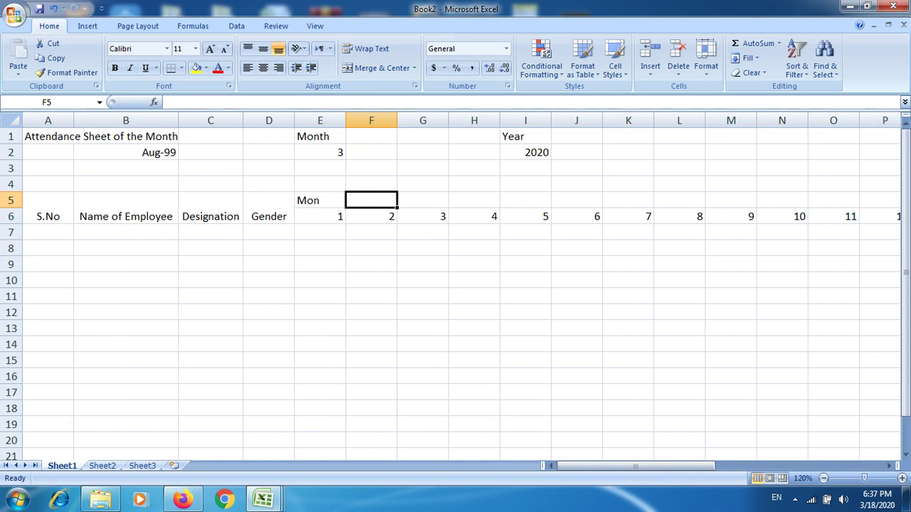
{"action": "left_click", "coordinate": [321, 200]}
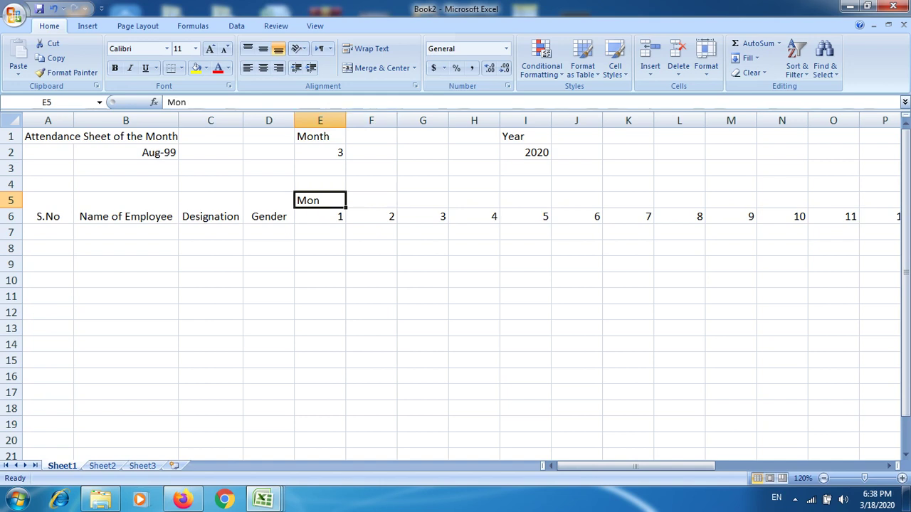
{"action": "mouse_move", "coordinate": [346, 208]}
{"action": "left_mouse_down"}
{"action": "mouse_move", "coordinate": [898, 205]}
{"action": "mouse_move", "coordinate": [832, 205]}
{"action": "left_mouse_up"}
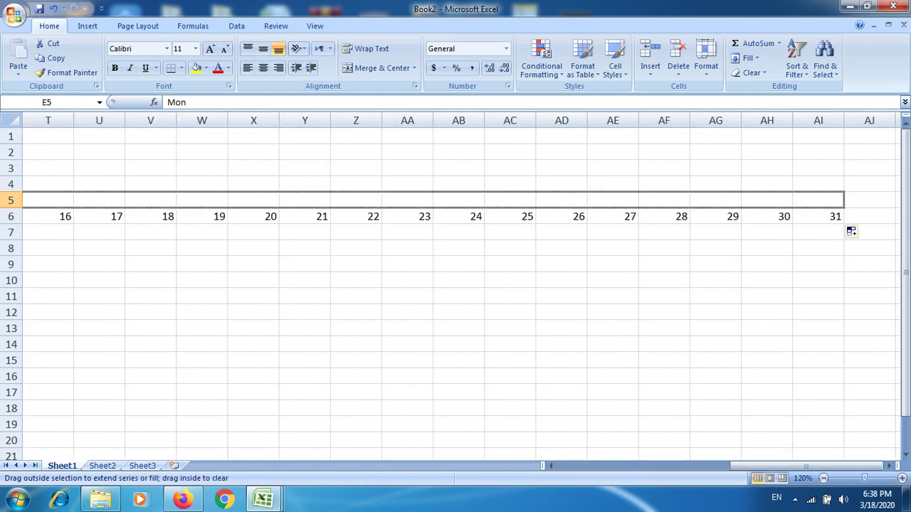
{"action": "key", "text": "Right"}
{"action": "key", "text": "Left"}
{"action": "key", "text": "Left"}
{"action": "key", "text": "Left"}
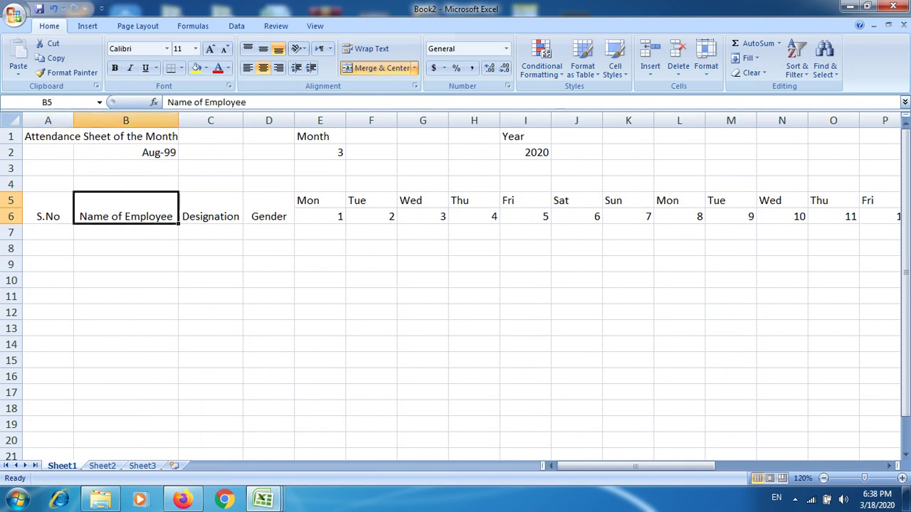
{"action": "key", "text": "Right"}
{"action": "key", "text": "Right"}
{"action": "key", "text": "Right"}
{"action": "key", "text": "Right"}
{"action": "key", "text": "Right"}
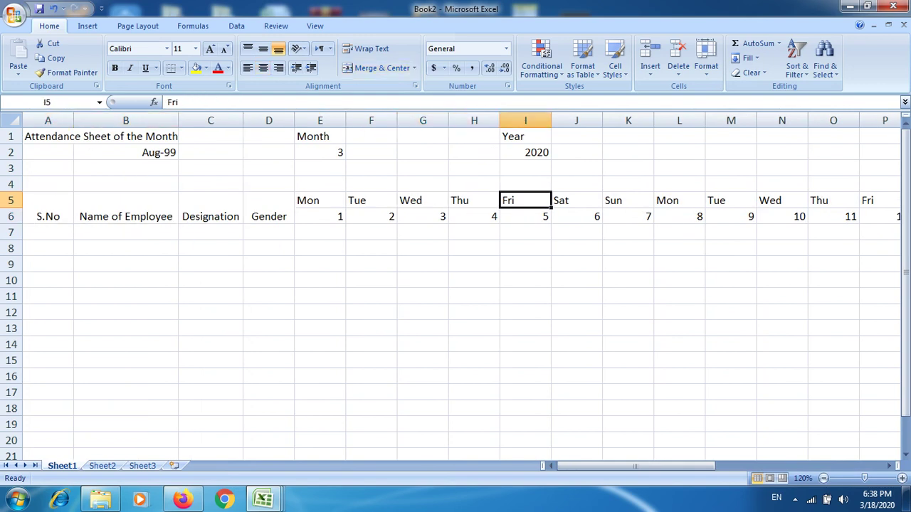
{"action": "key", "text": "Right"}
{"action": "key", "text": "Right"}
{"action": "key", "text": "Right"}
{"action": "key", "text": "Right"}
{"action": "key", "text": "Right"}
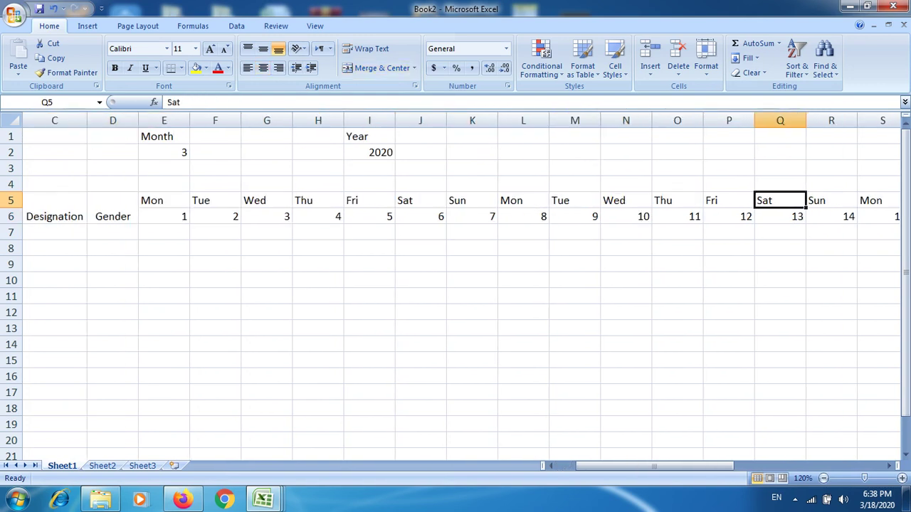
{"action": "key", "text": "Right"}
{"action": "key", "text": "Right"}
{"action": "key", "text": "Right"}
{"action": "key", "text": "Right"}
{"action": "key", "text": "Right"}
{"action": "key", "text": "Right"}
{"action": "key", "text": "Right"}
{"action": "key", "text": "Right"}
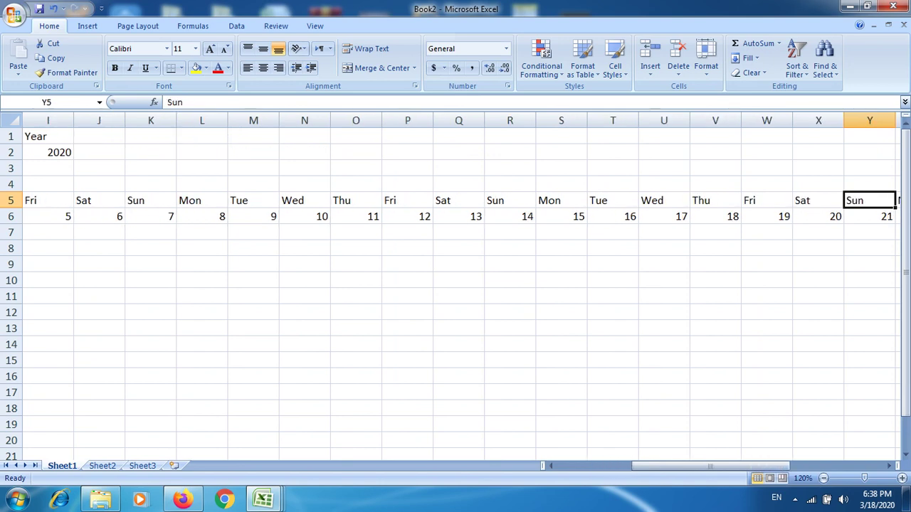
{"action": "key", "text": "Right"}
{"action": "key", "text": "Right"}
{"action": "key", "text": "Right"}
{"action": "key", "text": "Right"}
{"action": "key", "text": "Right"}
{"action": "key", "text": "Right"}
{"action": "key", "text": "Right"}
{"action": "key", "text": "Right"}
{"action": "key", "text": "Right"}
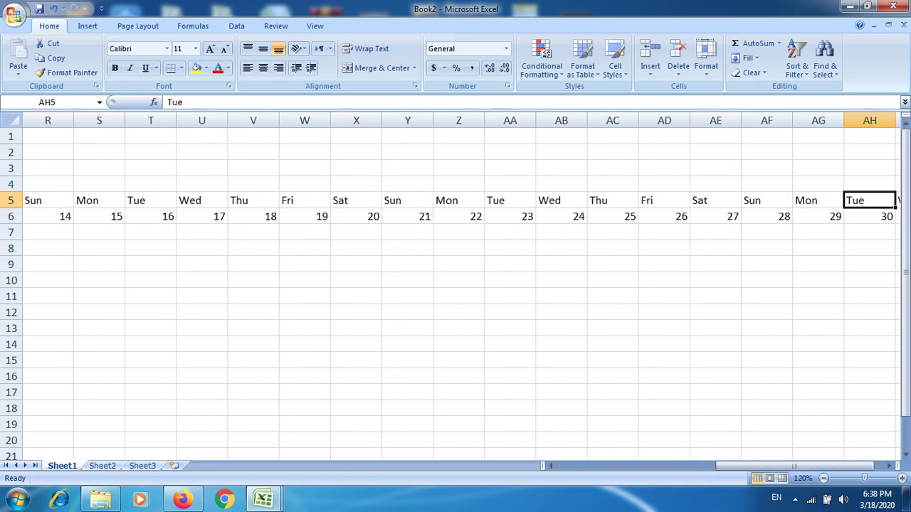
{"action": "key", "text": "Right"}
{"action": "key", "text": "Right"}
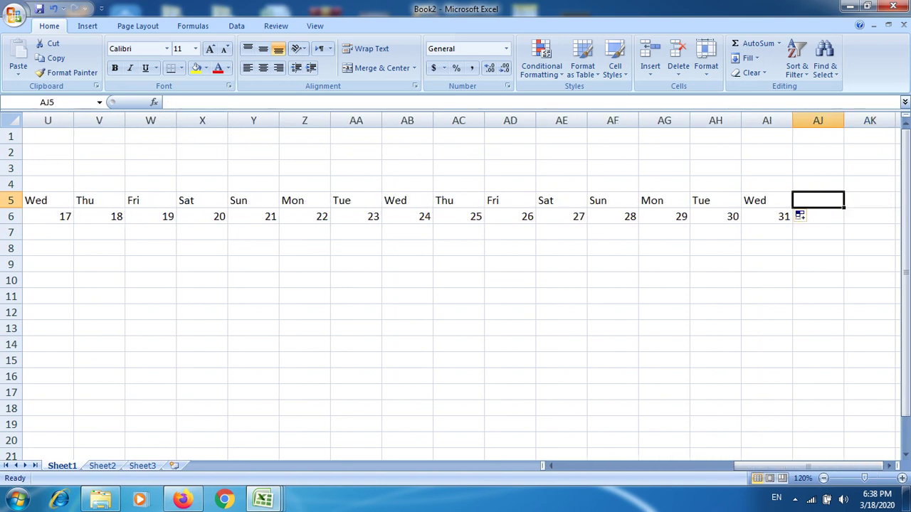
{"action": "key", "text": "shift+Down"}
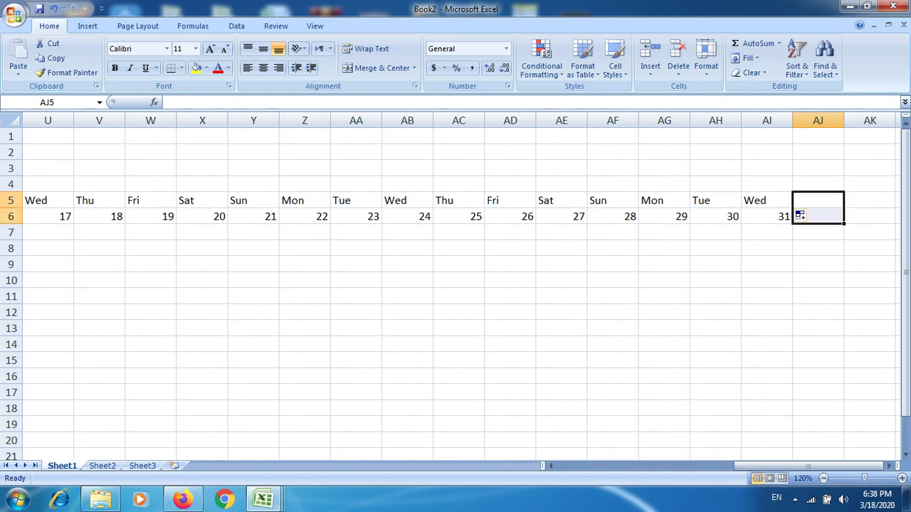
- Merge AJ5:AJ6 and copy the two-row merge across to column AM
{"action": "left_click", "coordinate": [377, 67]}
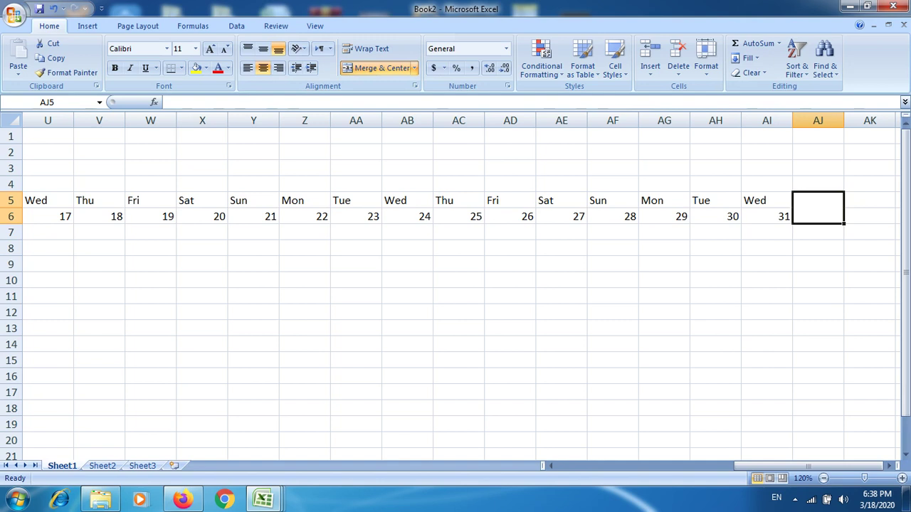
{"action": "left_click_drag", "start_coordinate": [845, 223], "coordinate": [895, 223]}
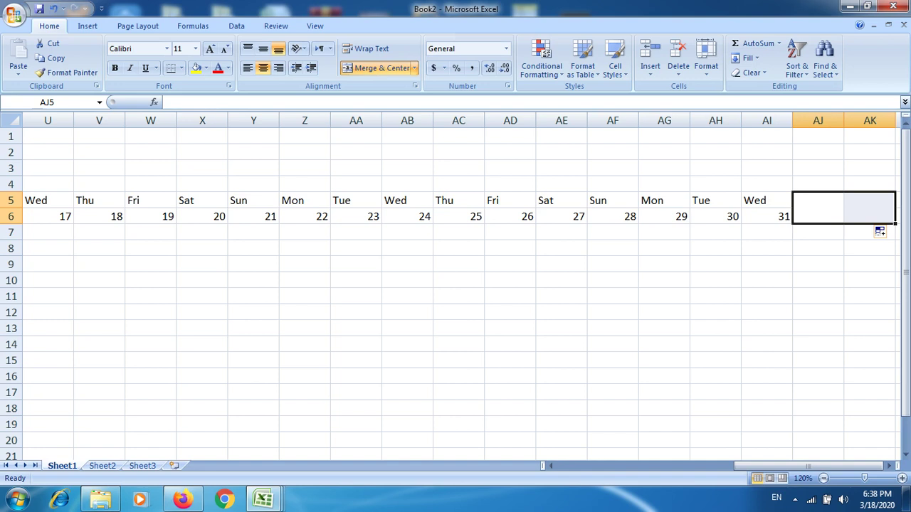
{"action": "left_click_drag", "start_coordinate": [895, 223], "coordinate": [536, 224]}
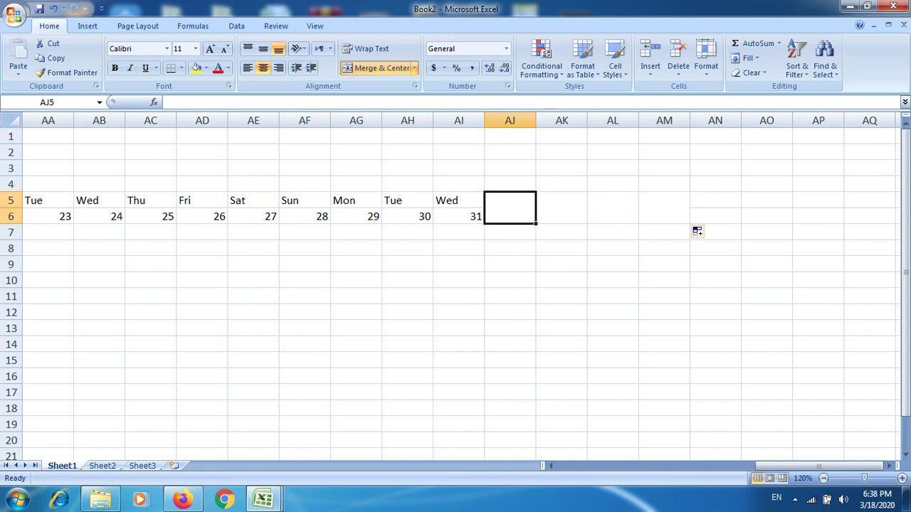
- Label the merged cells AJ5 to AM5 Absent, Present, Off and Half Day
{"action": "type", "text": "A"}
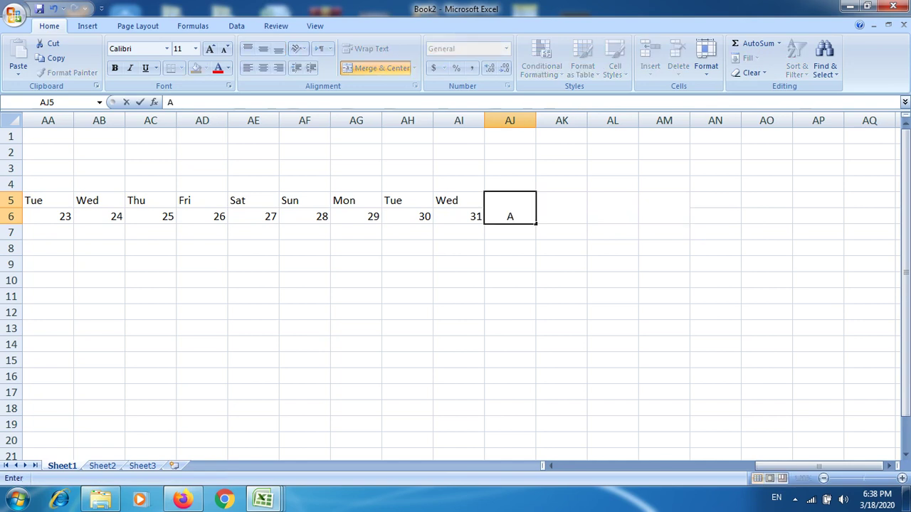
{"action": "type", "text": "bsent"}
{"action": "key", "text": "ctrl+Return"}
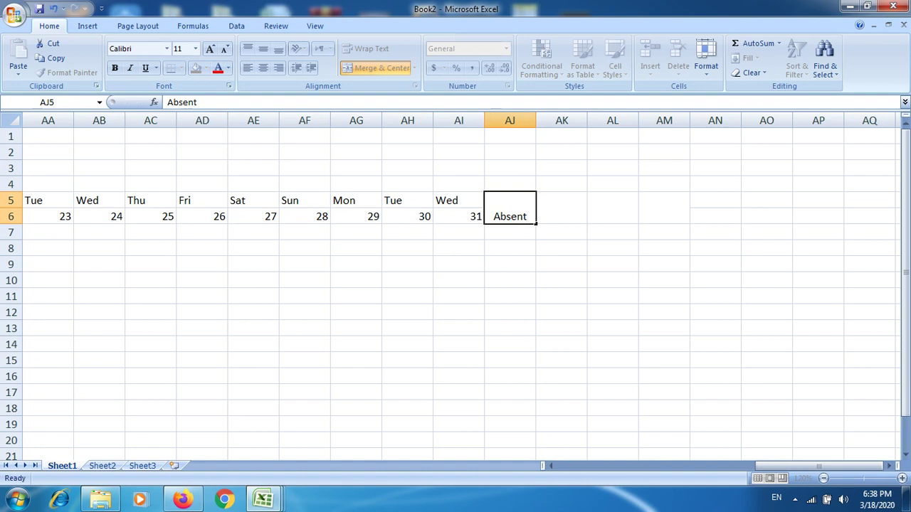
{"action": "left_click", "coordinate": [561, 208]}
{"action": "type", "text": "Pr"}
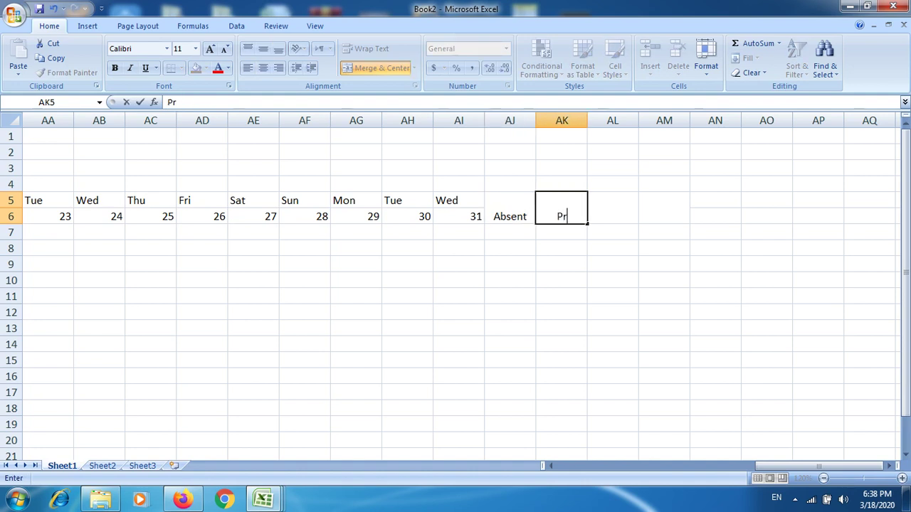
{"action": "type", "text": "esent"}
{"action": "key", "text": "ctrl+Return"}
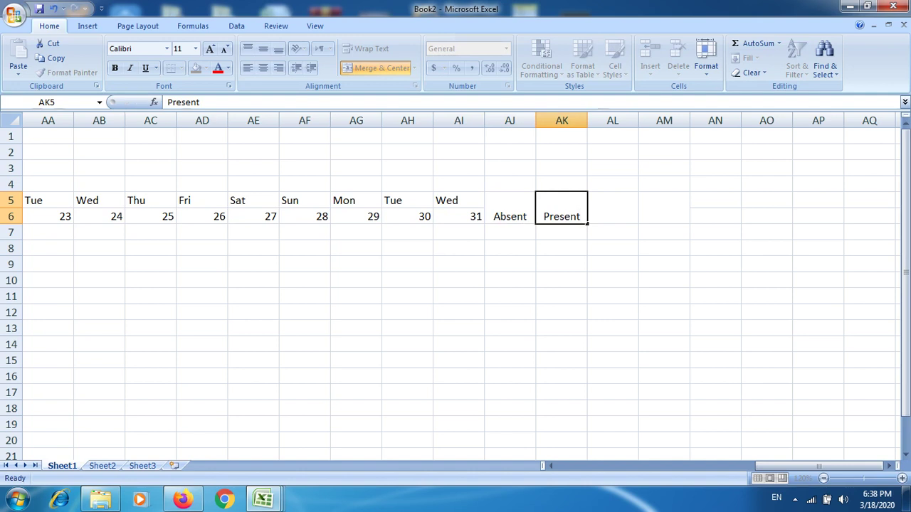
{"action": "left_click", "coordinate": [613, 208]}
{"action": "type", "text": "Off"}
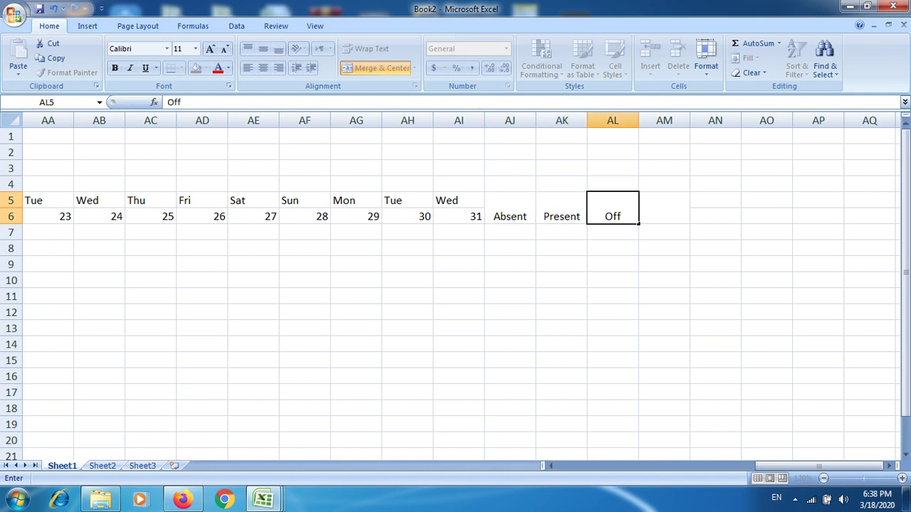
{"action": "left_click", "coordinate": [664, 208]}
{"action": "type", "text": "Half "}
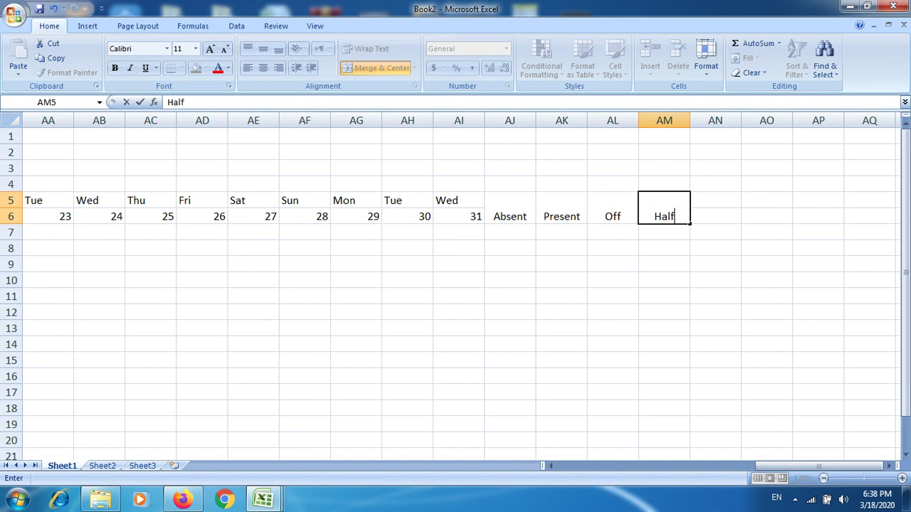
{"action": "type", "text": "Day"}
{"action": "key", "text": "ctrl+Return"}
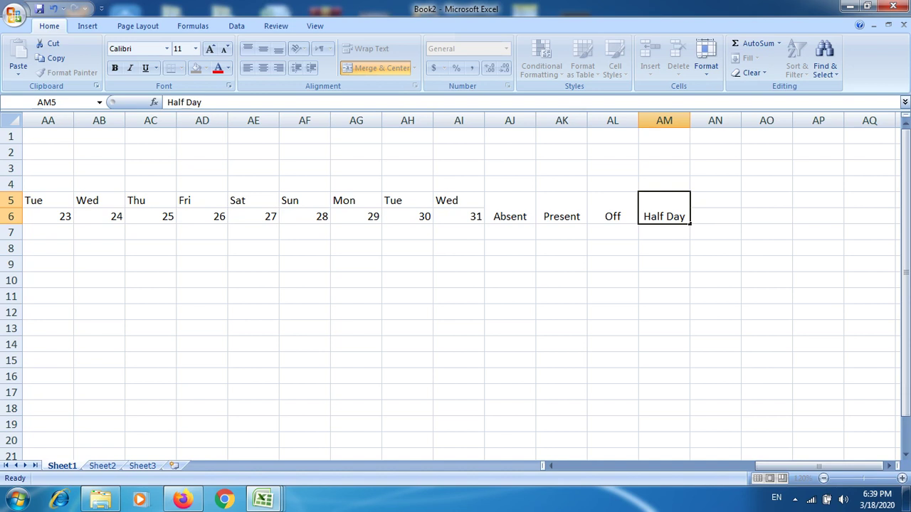
- Give the header range A5:AM6 All Borders and Middle Align, then return toward B2
{"action": "left_click_drag", "start_coordinate": [664, 216], "coordinate": [25, 216]}
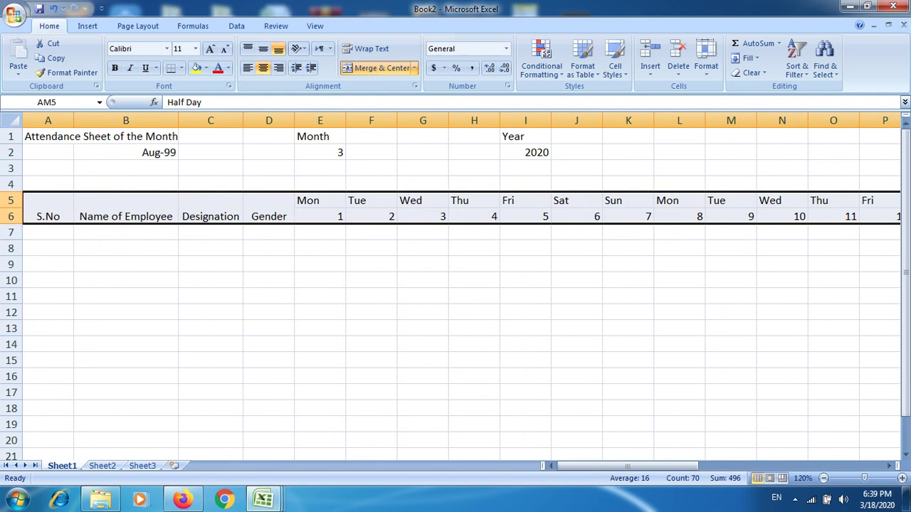
{"action": "left_click", "coordinate": [181, 68]}
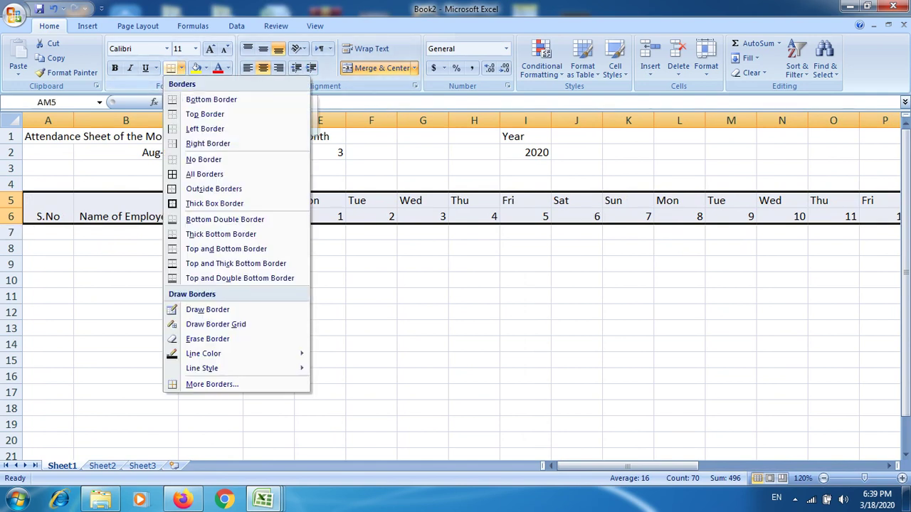
{"action": "left_click", "coordinate": [204, 175]}
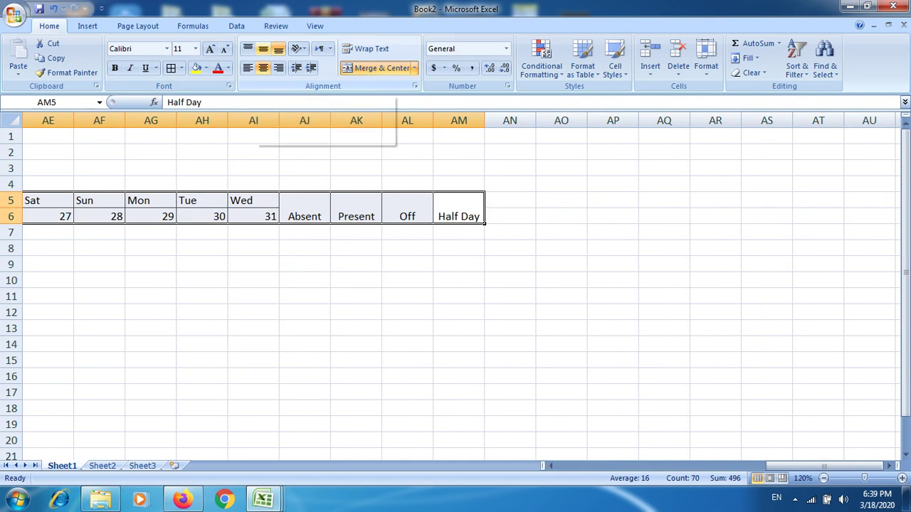
{"action": "left_click", "coordinate": [263, 48]}
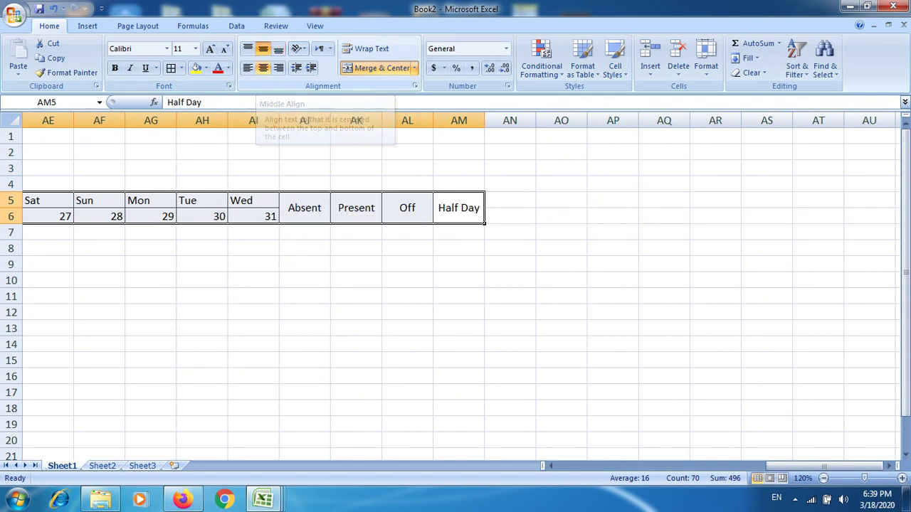
{"action": "key", "text": "Left"}
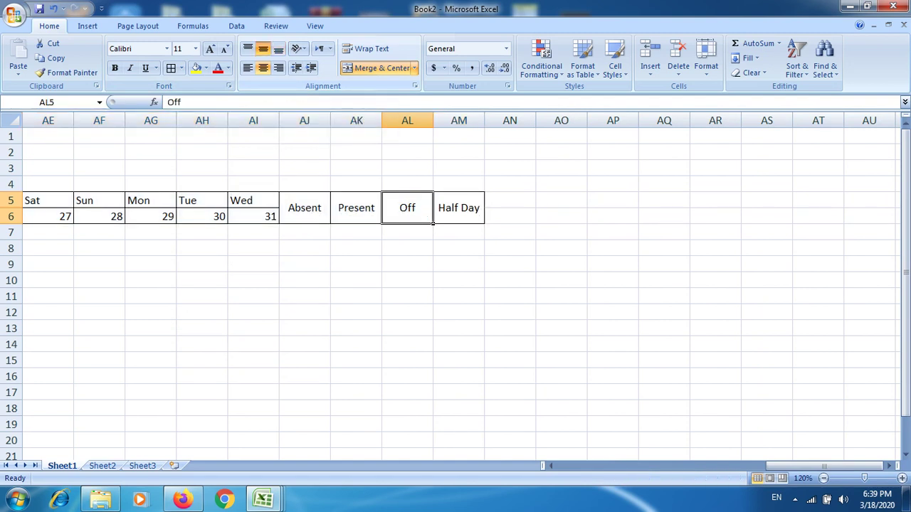
{"action": "key", "text": "Left"}
{"action": "key", "text": "Left"}
{"action": "key", "text": "Left"}
{"action": "key", "text": "Left"}
{"action": "key", "text": "Left"}
{"action": "key", "text": "Left"}
{"action": "key", "text": "Left"}
{"action": "key", "text": "Left"}
{"action": "key", "text": "Left"}
{"action": "key", "text": "Left"}
{"action": "key", "text": "Left"}
{"action": "key", "text": "Left"}
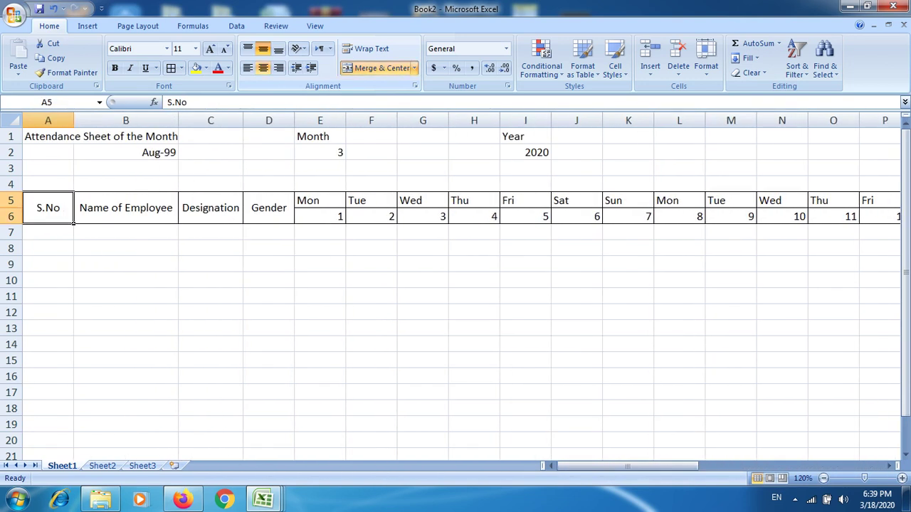
{"action": "key", "text": "Right"}
{"action": "key", "text": "Right"}
{"action": "key", "text": "Right"}
{"action": "key", "text": "Right"}
{"action": "key", "text": "Right"}
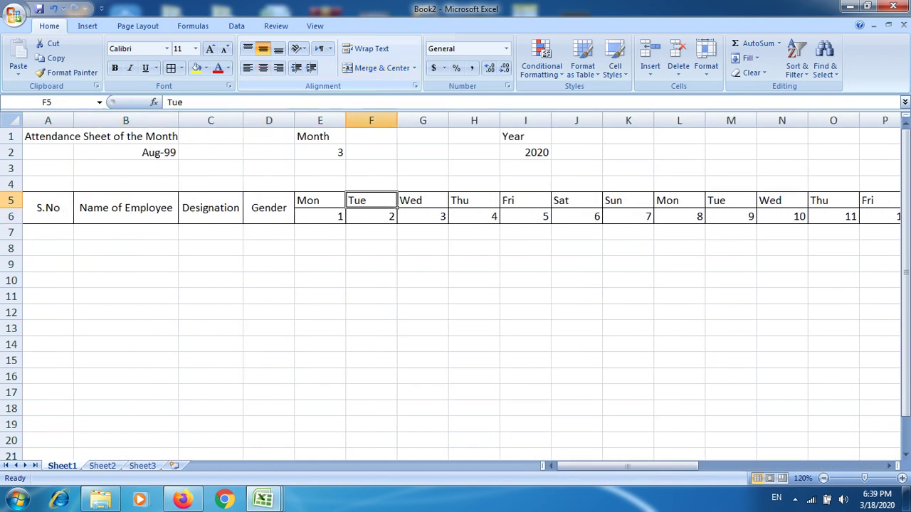
{"action": "key", "text": "Left"}
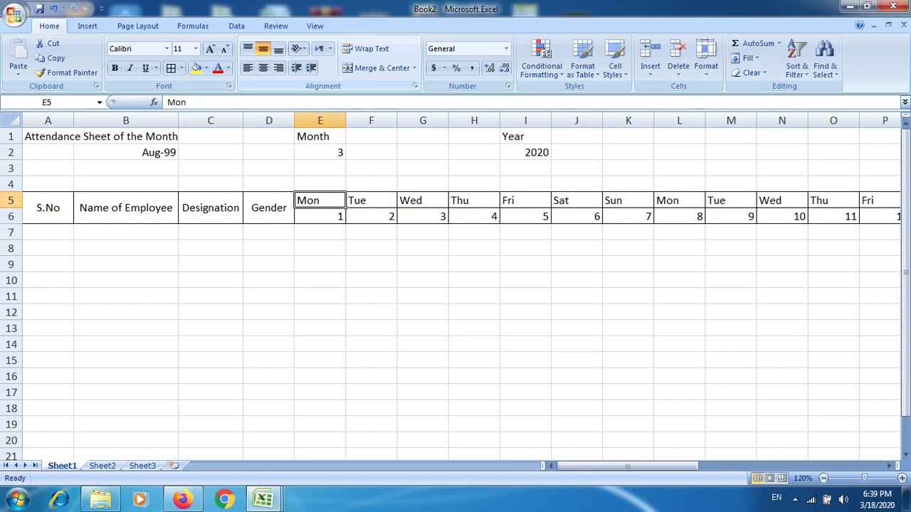
{"action": "key", "text": "Left"}
{"action": "key", "text": "Left"}
{"action": "key", "text": "Left"}
{"action": "key", "text": "Up"}
{"action": "key", "text": "Up"}
{"action": "key", "text": "Up"}
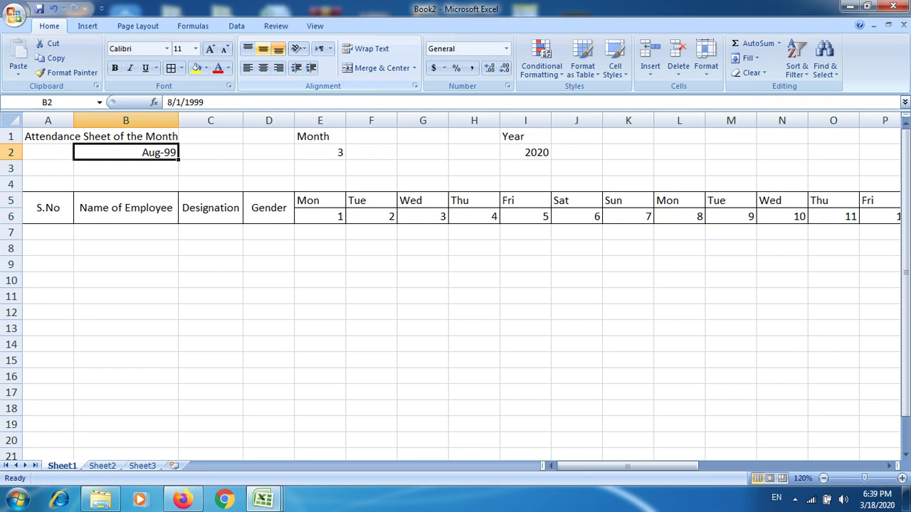
- Build the B2 title formula =TEXT(E6,"MMMM")&" "&I2 joining month name and year
{"action": "type", "text": "="}
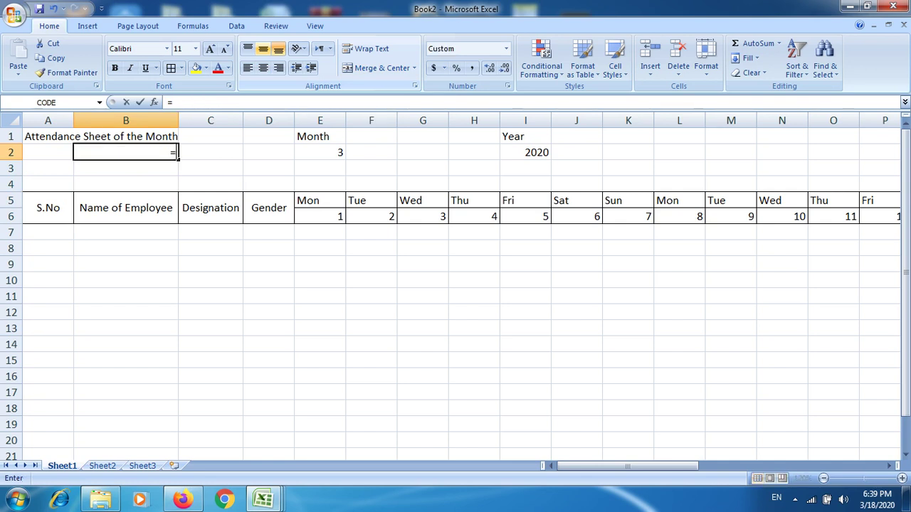
{"action": "type", "text": "te"}
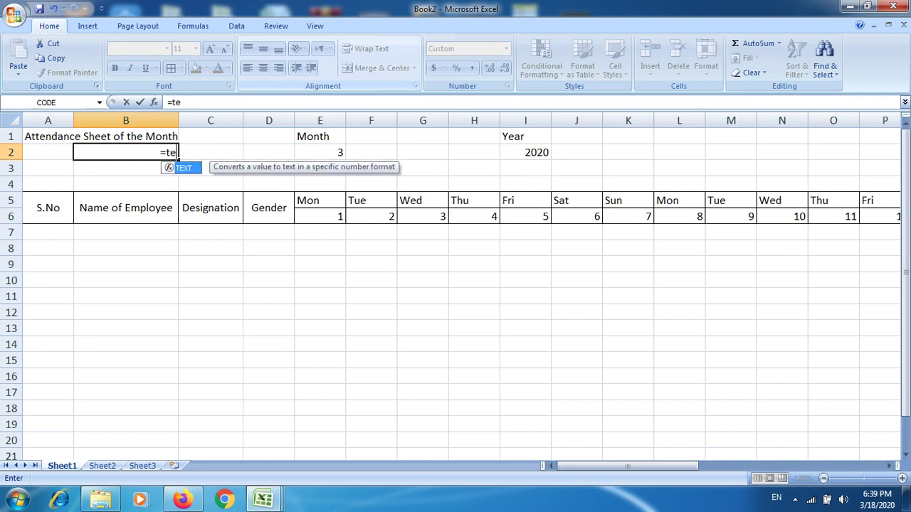
{"action": "type", "text": "xt"}
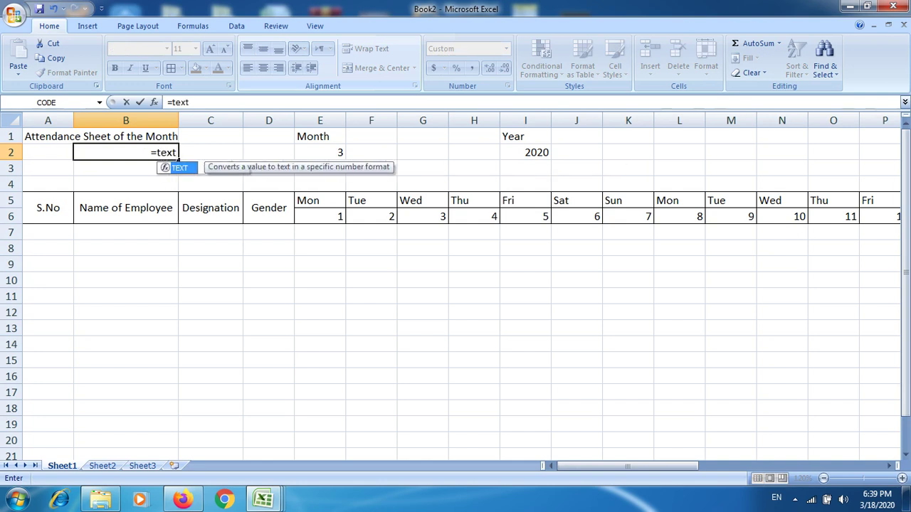
{"action": "type", "text": "("}
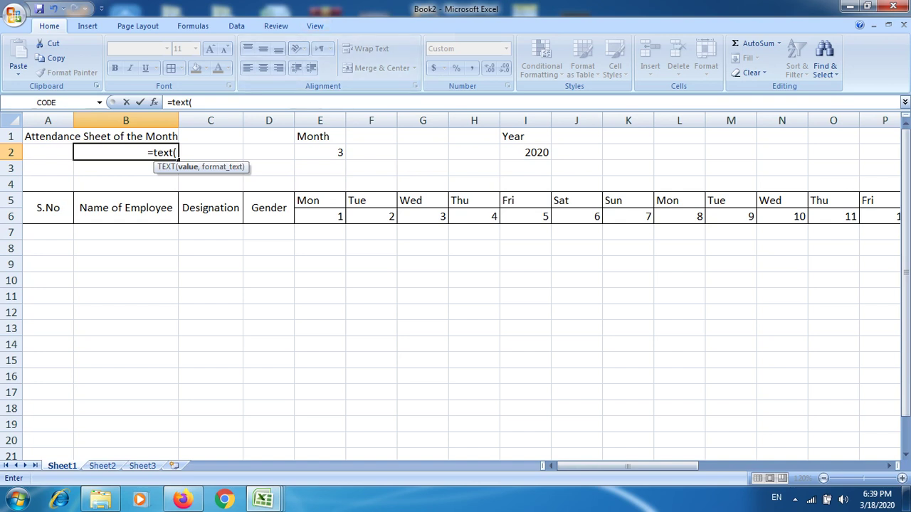
{"action": "left_click", "coordinate": [296, 213]}
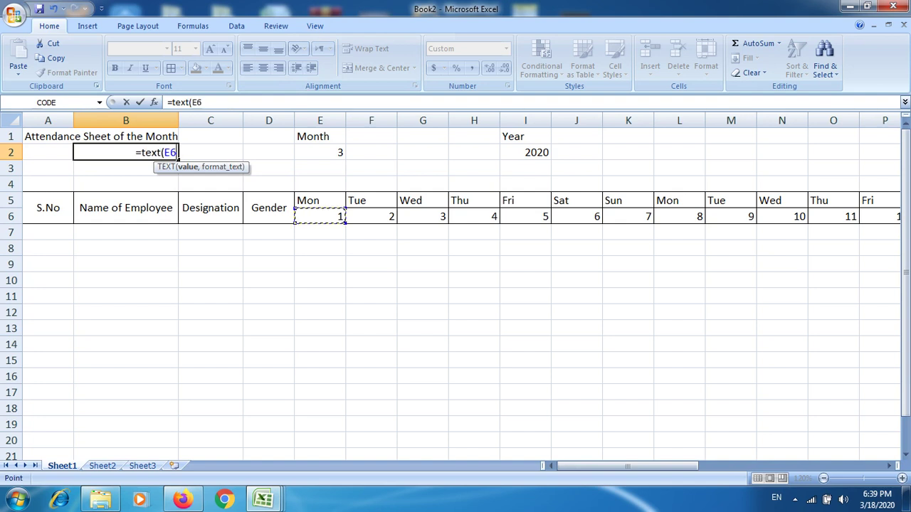
{"action": "type", "text": ","}
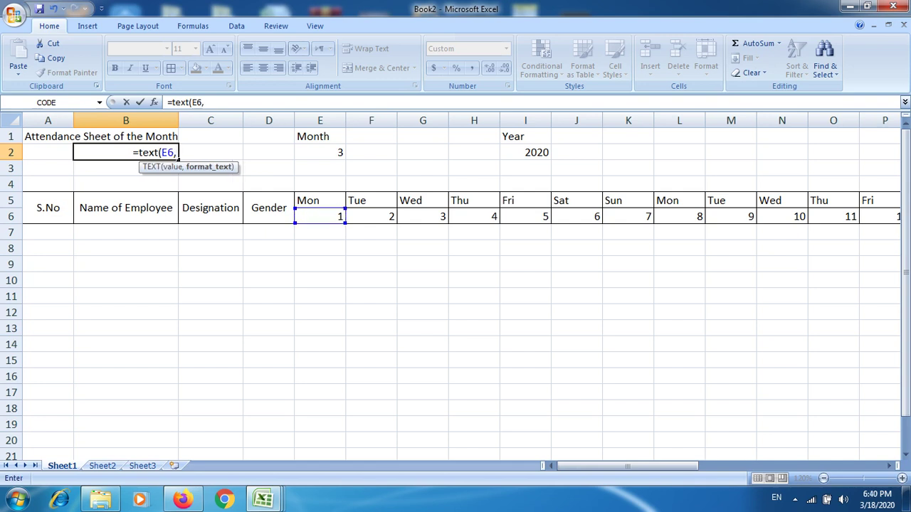
{"action": "type", "text": "\""}
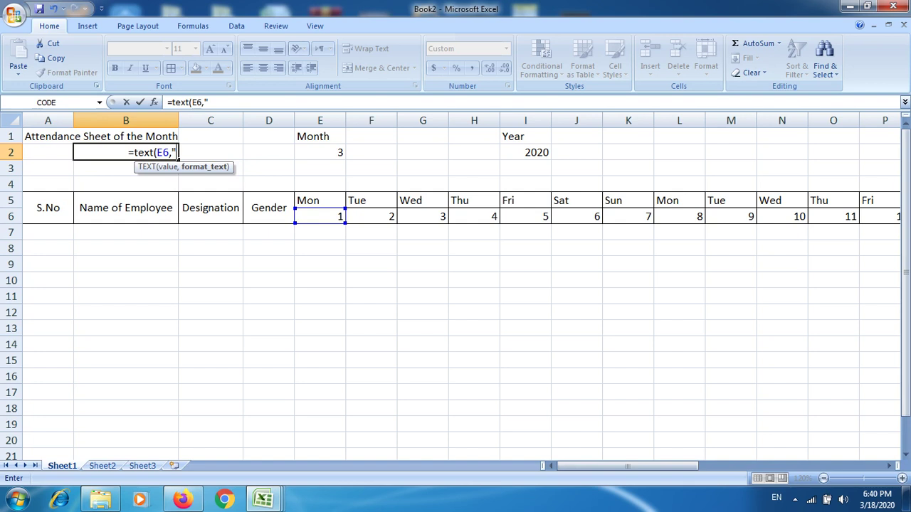
{"action": "type", "text": "MMM"}
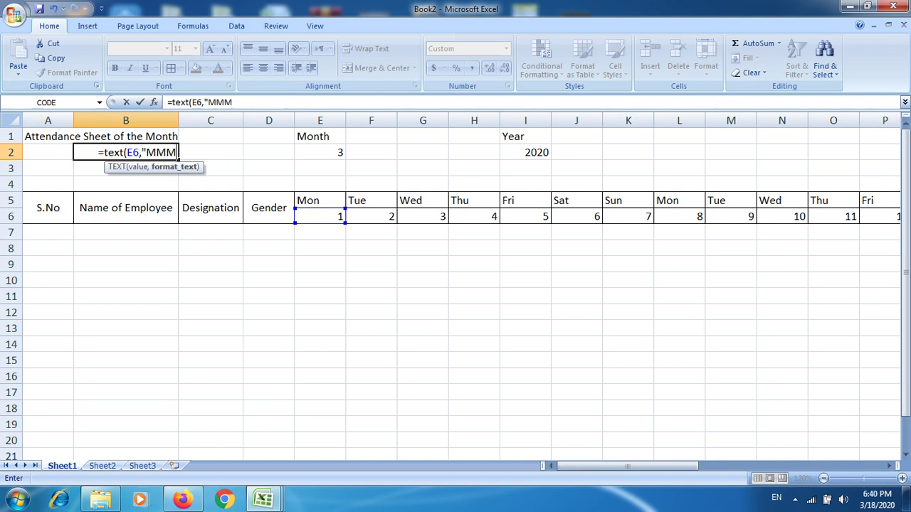
{"action": "type", "text": "M"}
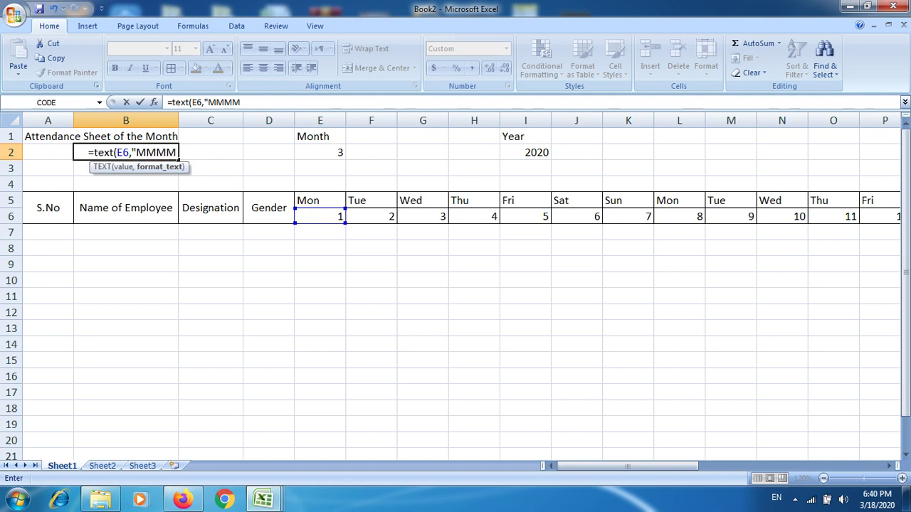
{"action": "type", "text": "\""}
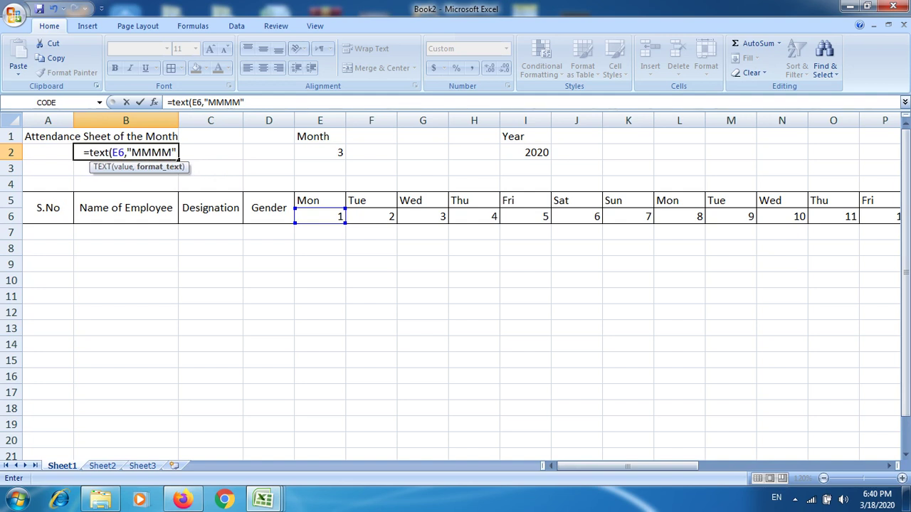
{"action": "type", "text": ")"}
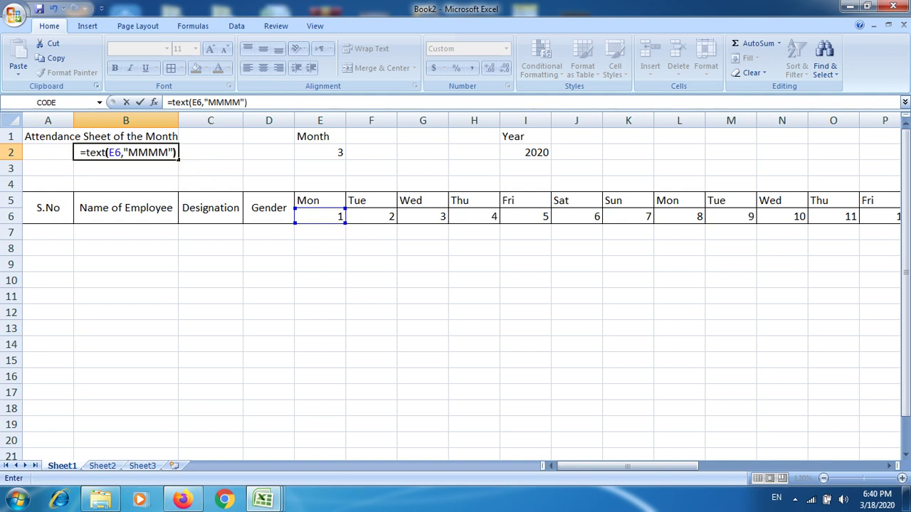
{"action": "type", "text": ","}
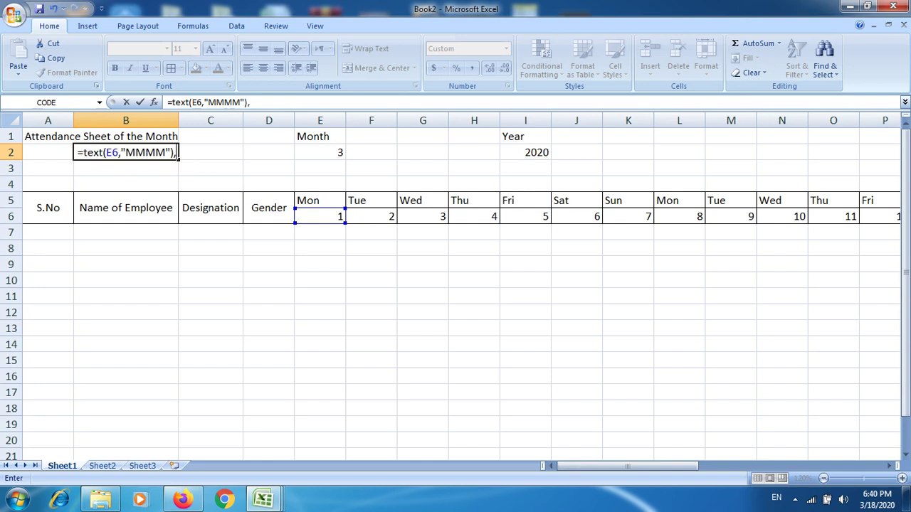
{"action": "type", "text": "&"}
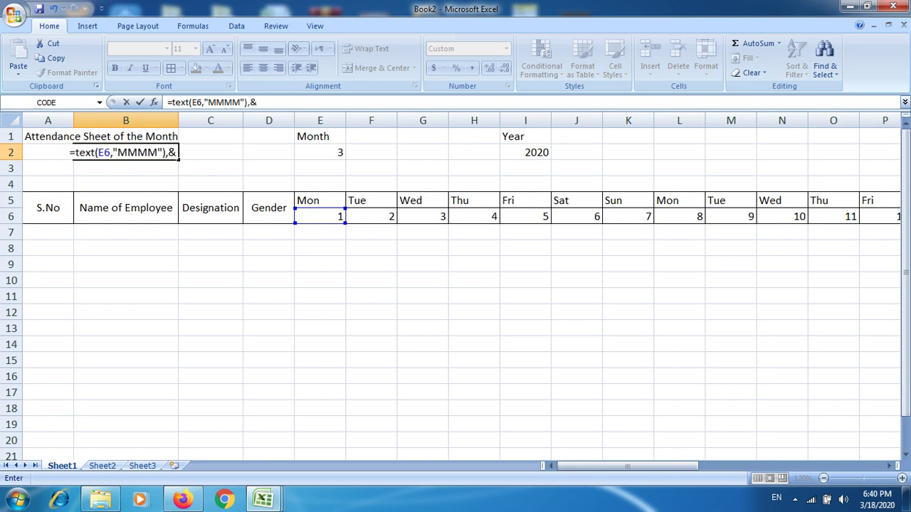
{"action": "key", "text": "BackSpace"}
{"action": "key", "text": "BackSpace"}
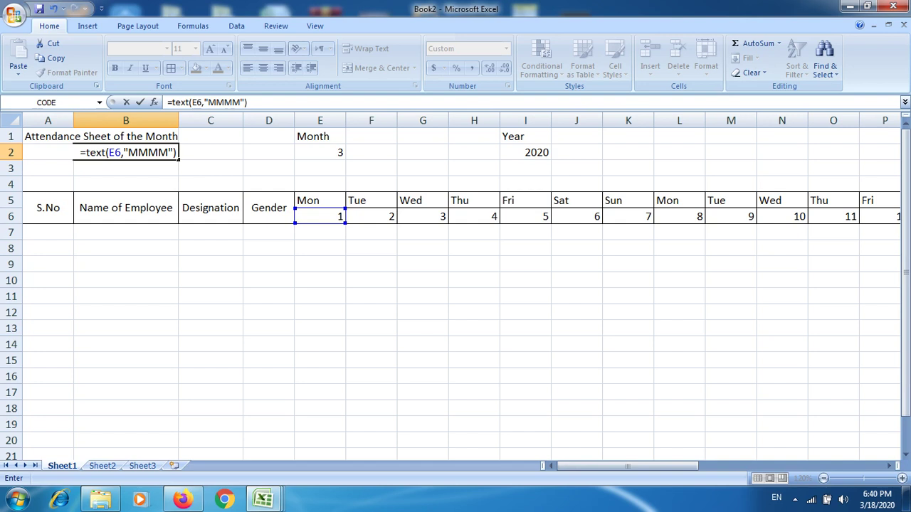
{"action": "type", "text": "&"}
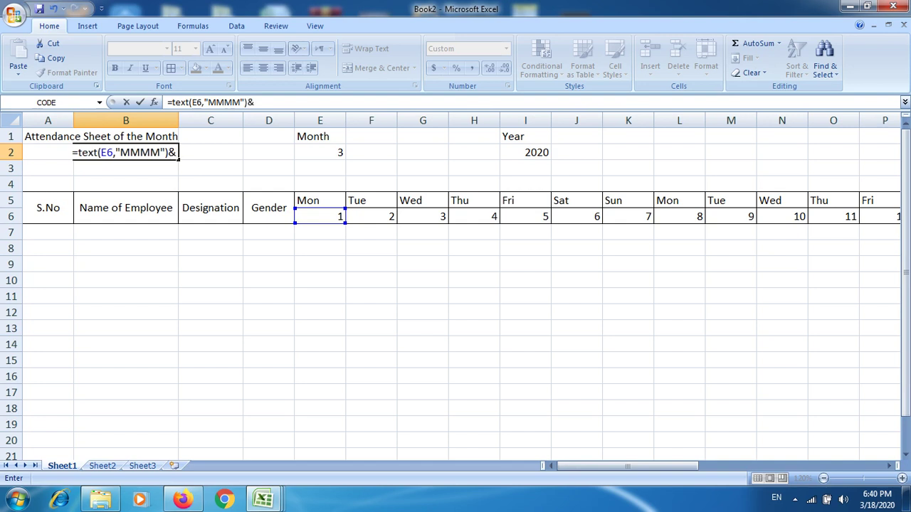
{"action": "type", "text": "\""}
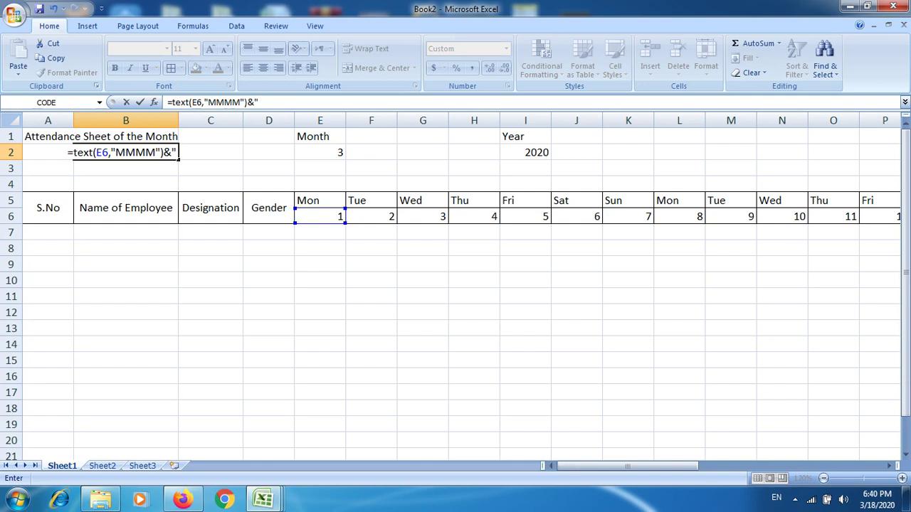
{"action": "type", "text": " \""}
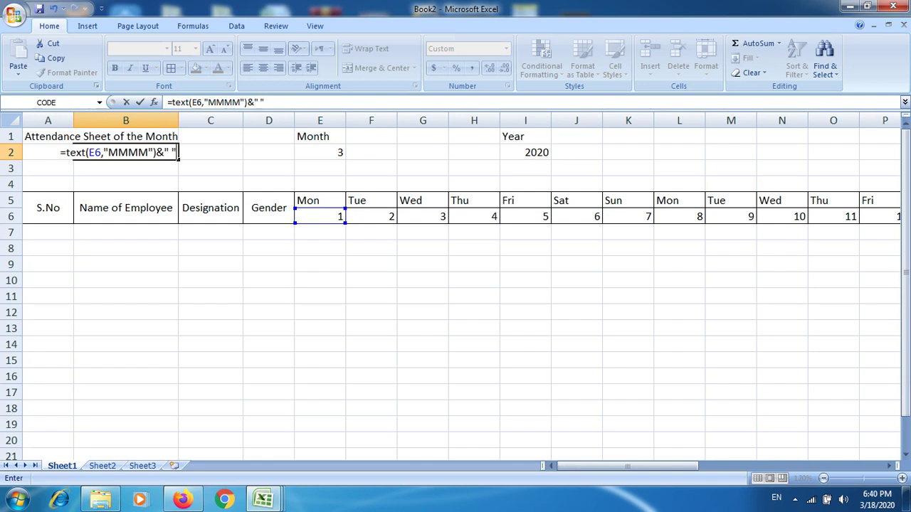
{"action": "type", "text": "&"}
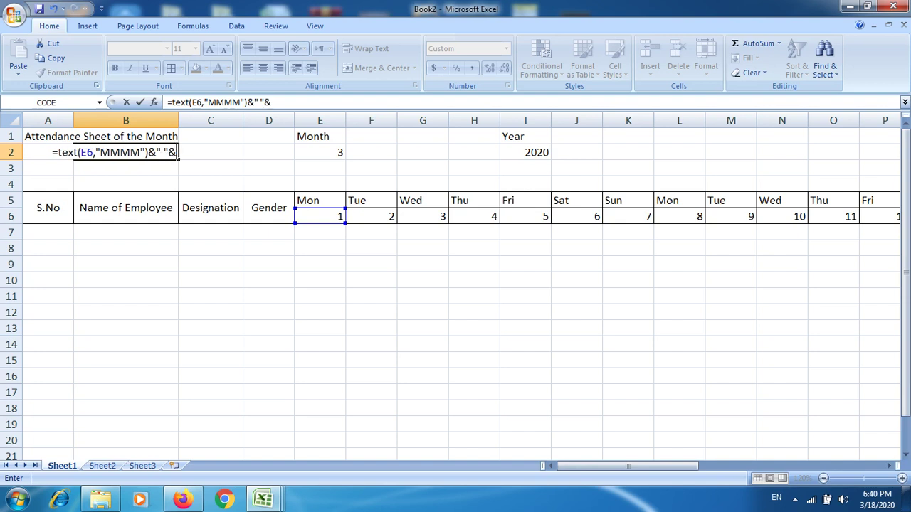
{"action": "left_click", "coordinate": [525, 152]}
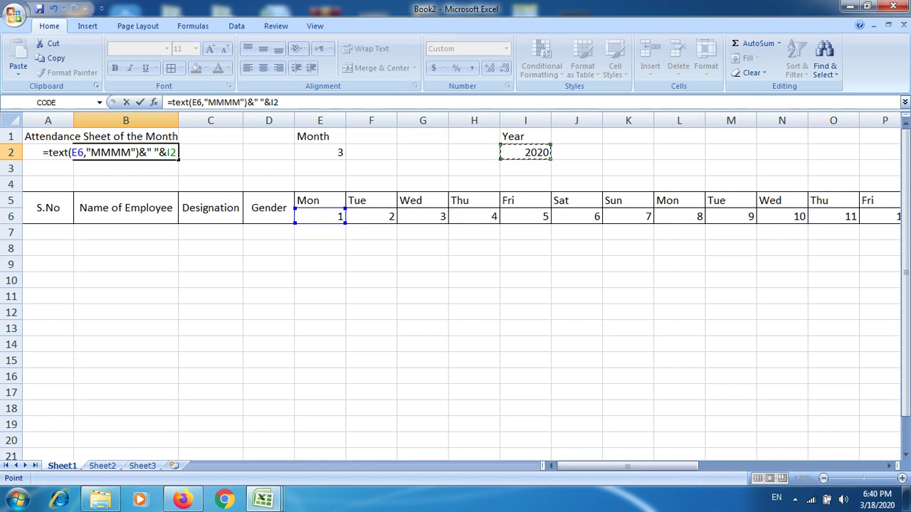
{"action": "key", "text": "Escape"}
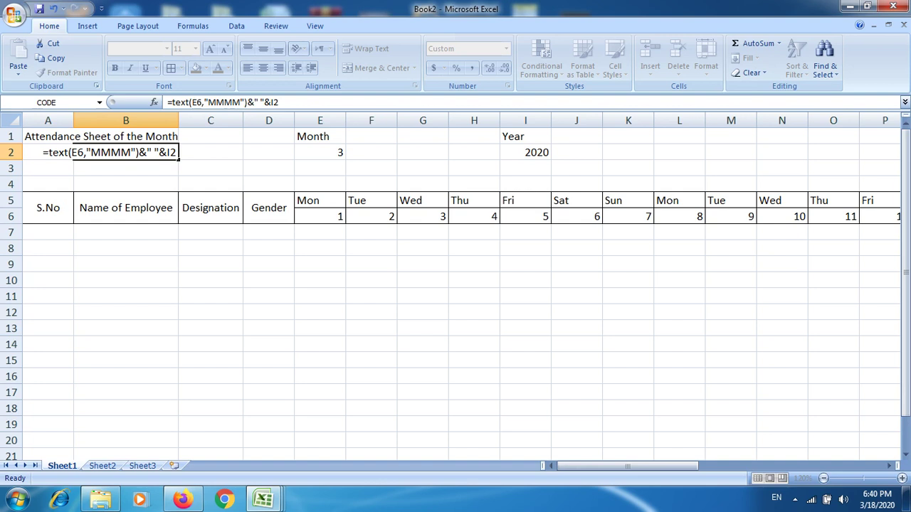
- Commit B2 to show January 2020, then start a =LEFT(TEXT( weekday formula in E5
{"action": "key", "text": "Return"}
{"action": "left_click", "coordinate": [319, 200]}
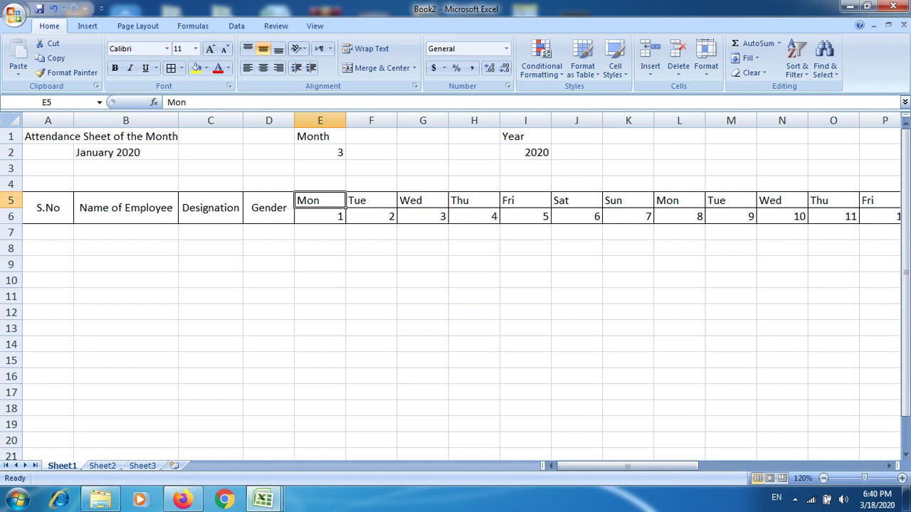
{"action": "type", "text": "M"}
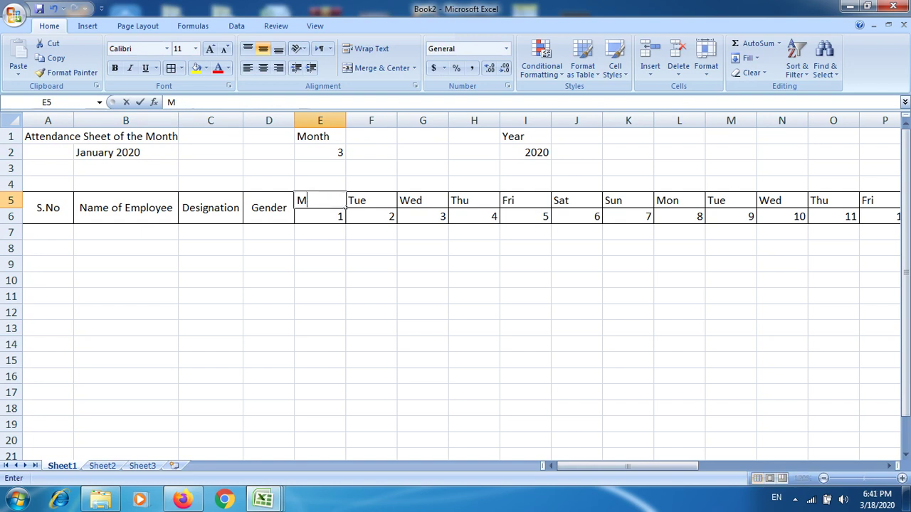
{"action": "type", "text": "on"}
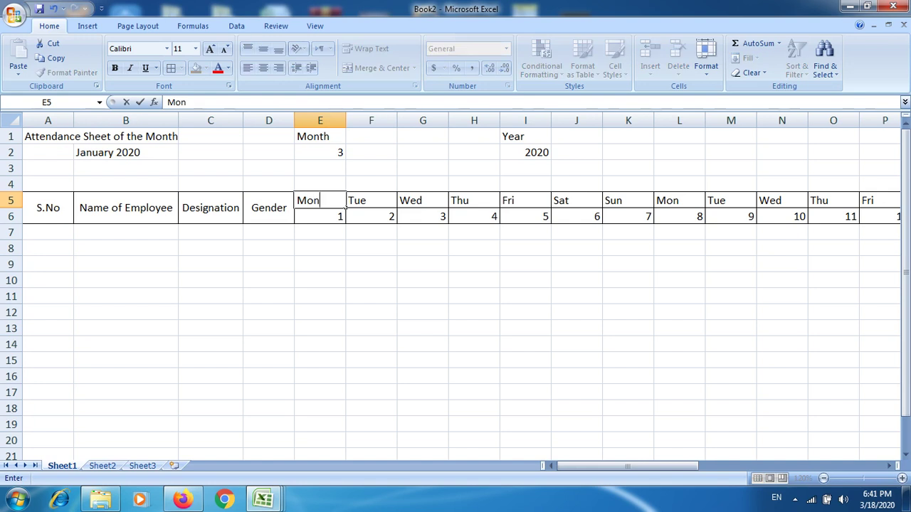
{"action": "key", "text": "Return"}
{"action": "key", "text": "Up"}
{"action": "type", "text": "="}
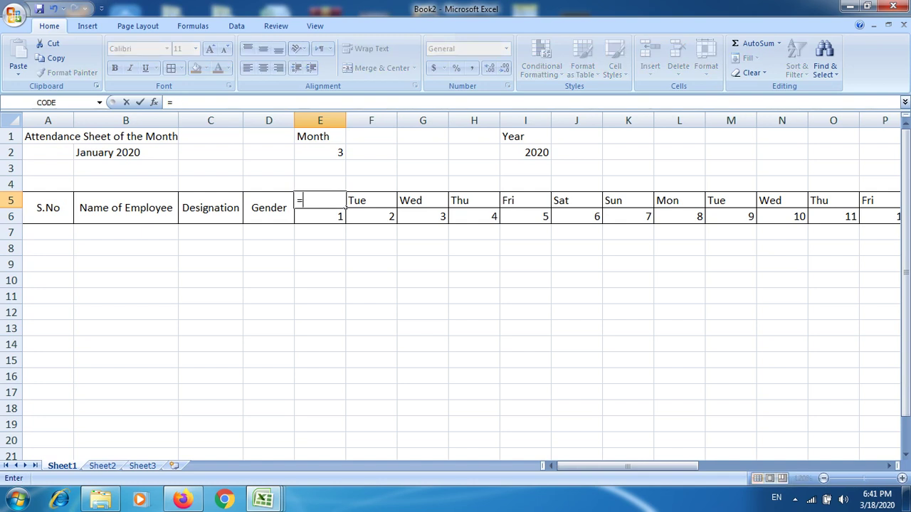
{"action": "type", "text": "le"}
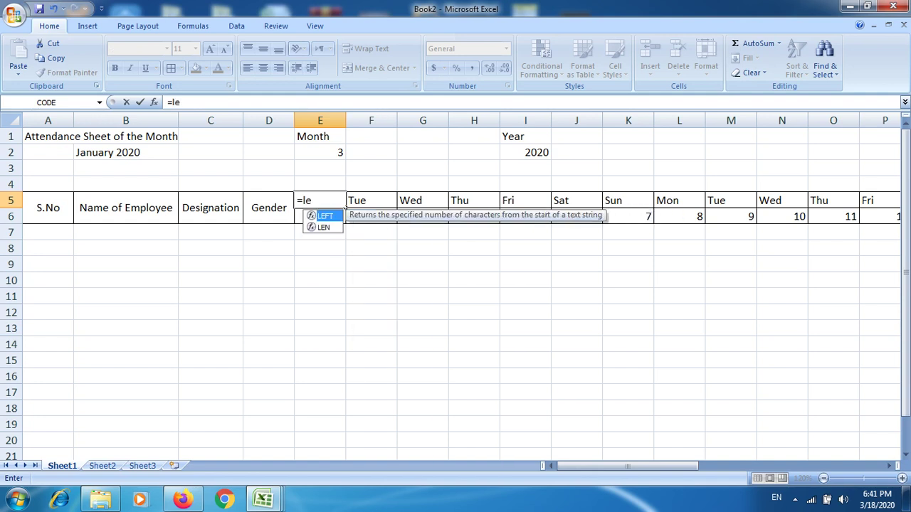
{"action": "type", "text": "ft"}
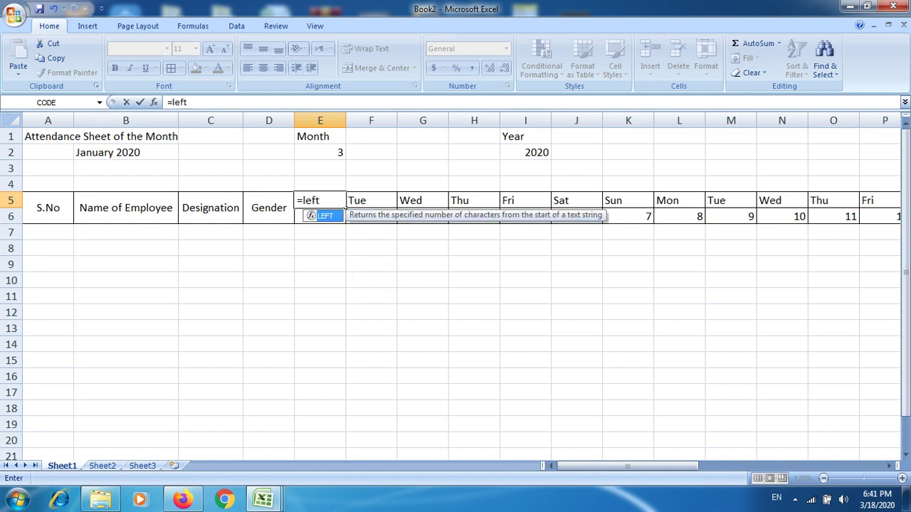
{"action": "type", "text": "("}
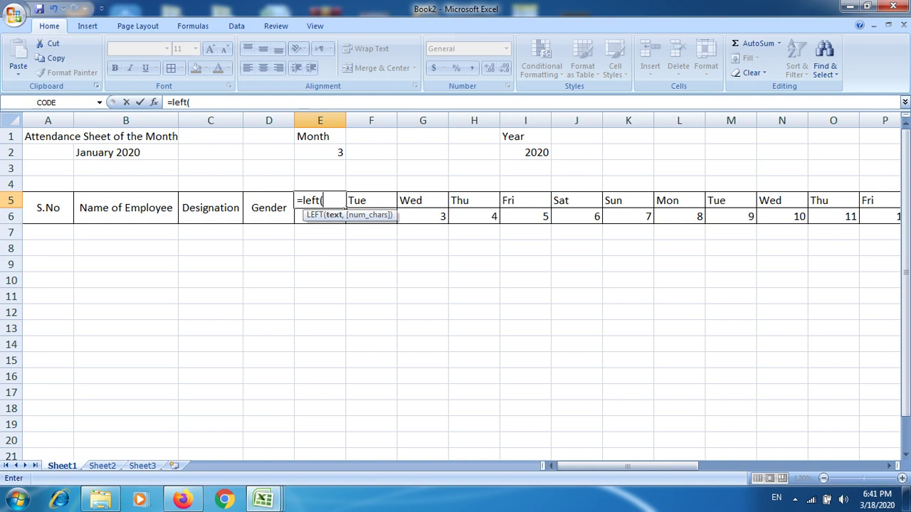
{"action": "type", "text": "text"}
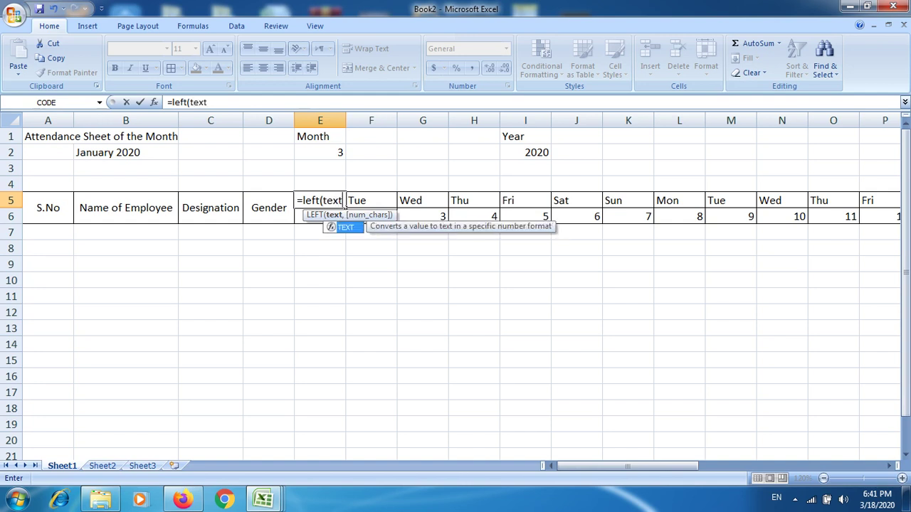
{"action": "type", "text": "("}
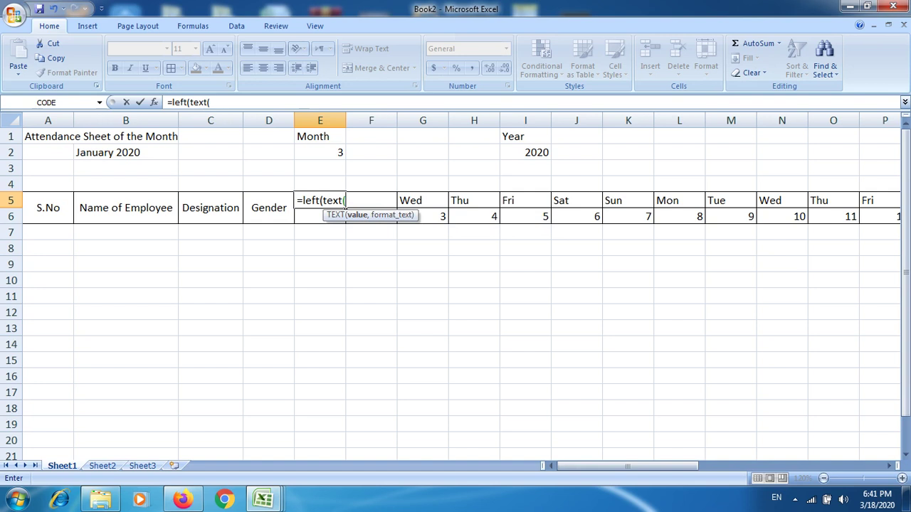
- Complete E5's formula as =LEFT(TEXT(E6,"dddd"),2) to show the two-letter weekday
{"action": "left_click", "coordinate": [320, 216]}
{"action": "type", "text": ",\""}
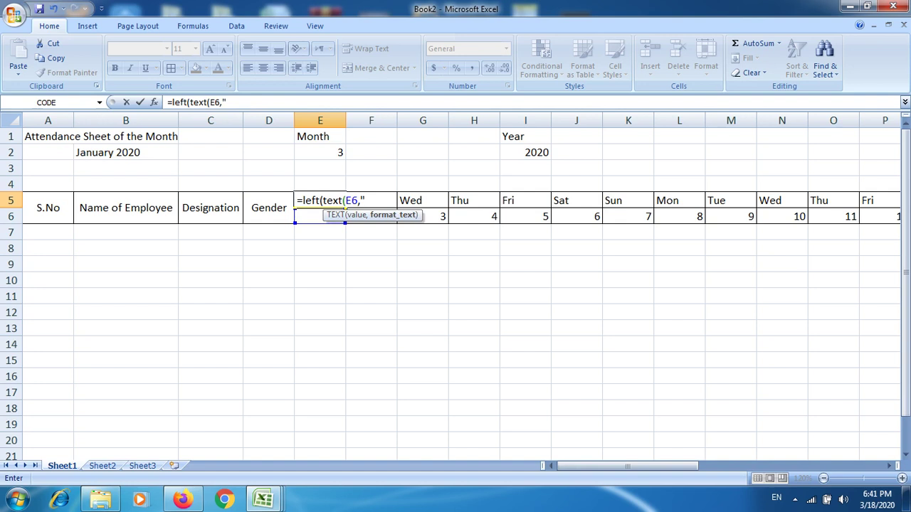
{"action": "type", "text": "dddd"}
{"action": "type", "text": "\""}
{"action": "type", "text": "),"}
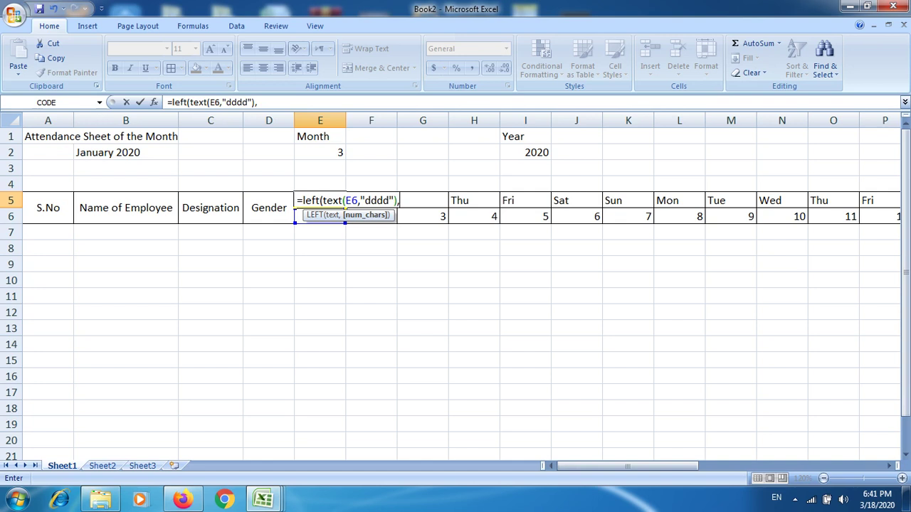
{"action": "type", "text": "2"}
{"action": "type", "text": ")"}
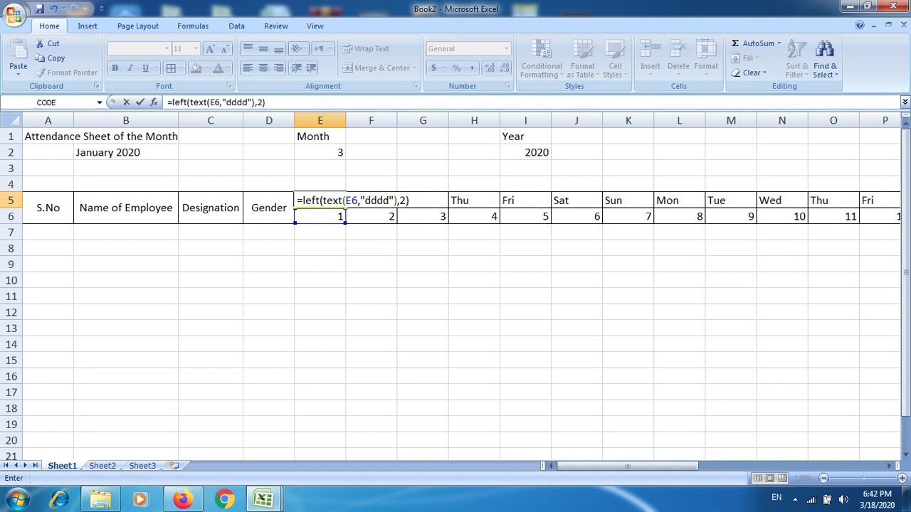
{"action": "key", "text": "Escape"}
- Commit E5's weekday formula and fill it across row 5 through AI5
{"action": "key", "text": "ctrl+Return"}
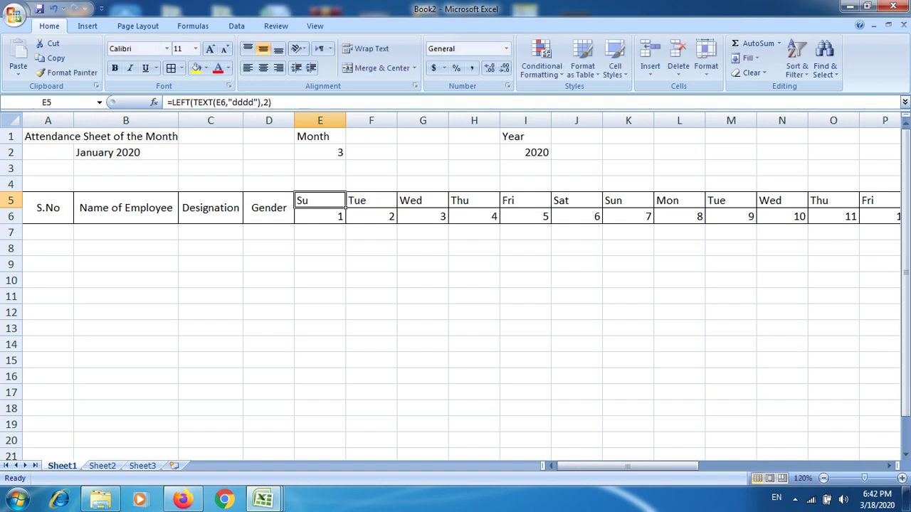
{"action": "left_click_drag", "start_coordinate": [346, 208], "coordinate": [347, 209]}
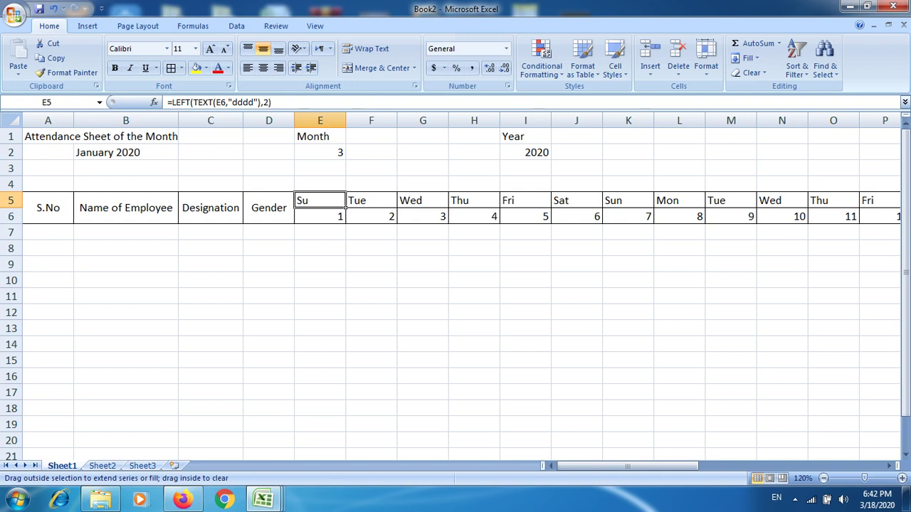
{"action": "mouse_move", "coordinate": [347, 208]}
{"action": "left_mouse_down"}
{"action": "mouse_move", "coordinate": [859, 208]}
{"action": "mouse_move", "coordinate": [664, 207]}
{"action": "mouse_move", "coordinate": [684, 208]}
{"action": "left_mouse_up"}
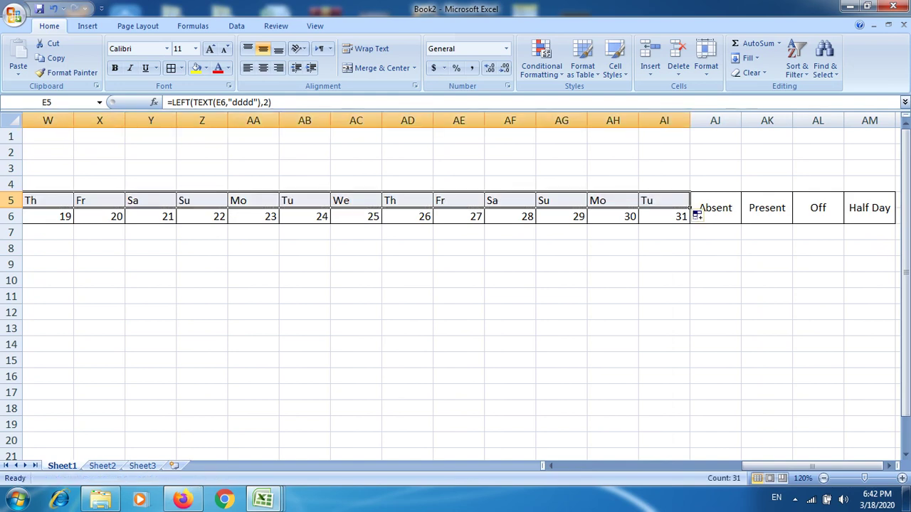
{"action": "key", "text": "Left"}
{"action": "key", "text": "Left"}
{"action": "key", "text": "Left"}
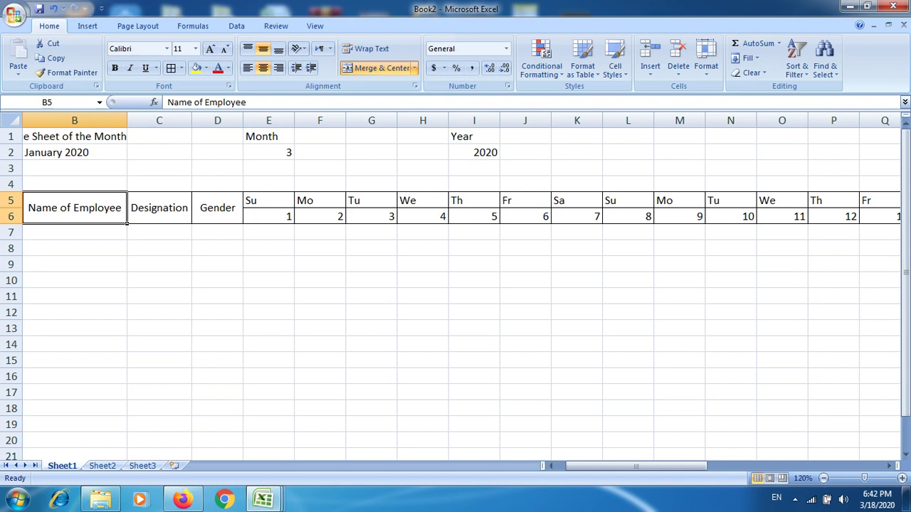
- Enter =DATE(I2,E2,COLUMN(A:A)) in E6 so it shows 3/1/2020
{"action": "left_click", "coordinate": [268, 215]}
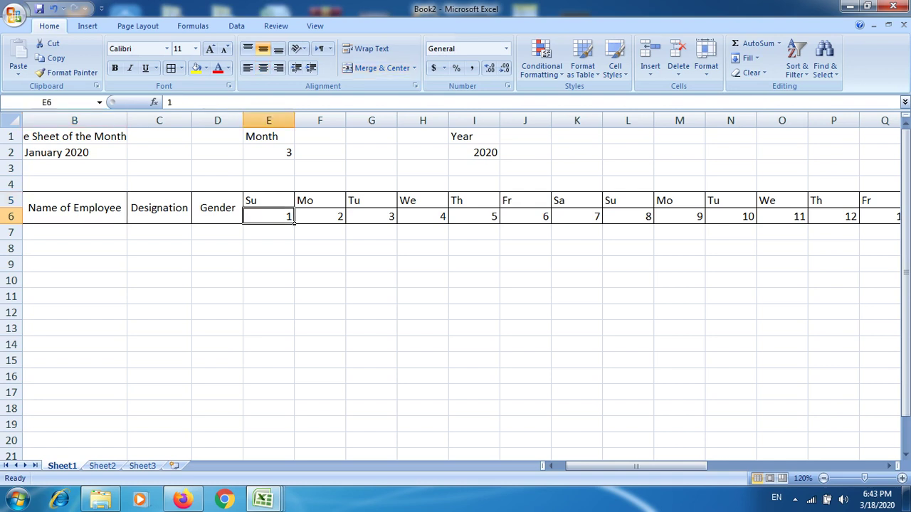
{"action": "type", "text": "=d"}
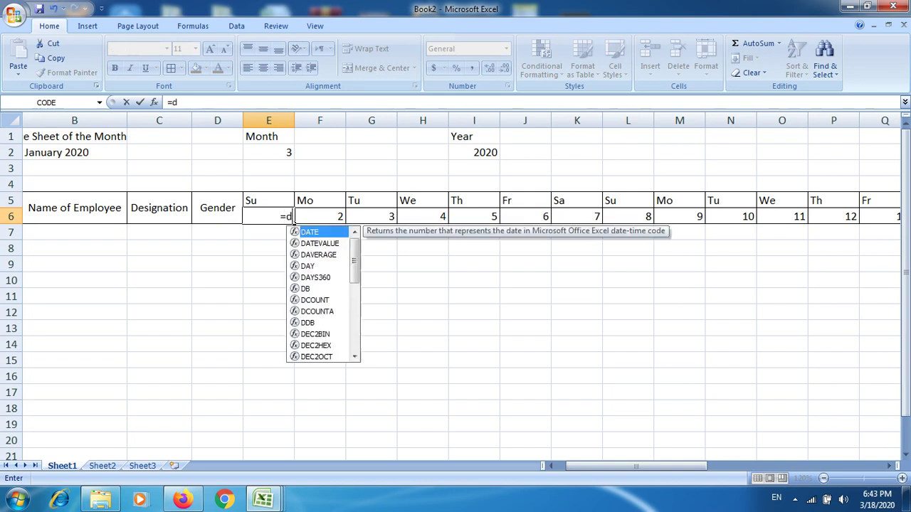
{"action": "type", "text": "at"}
{"action": "type", "text": "e"}
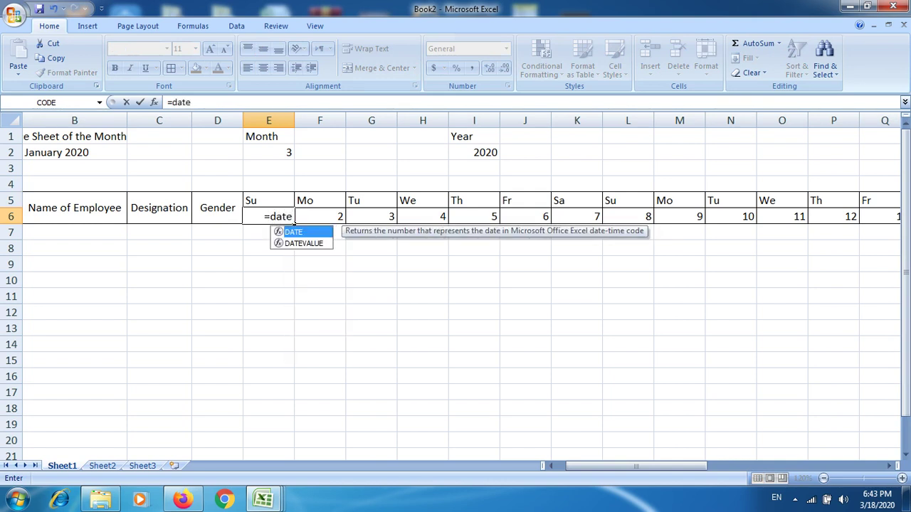
{"action": "type", "text": "("}
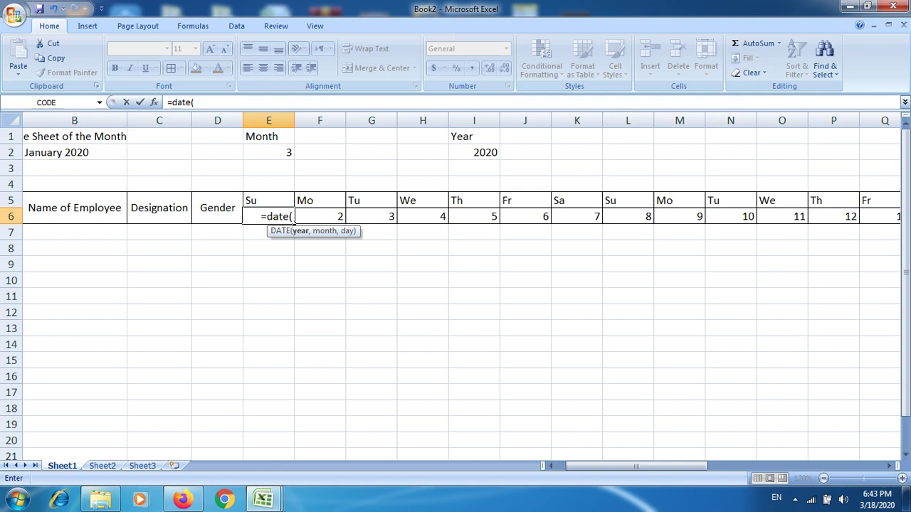
{"action": "left_click", "coordinate": [474, 153]}
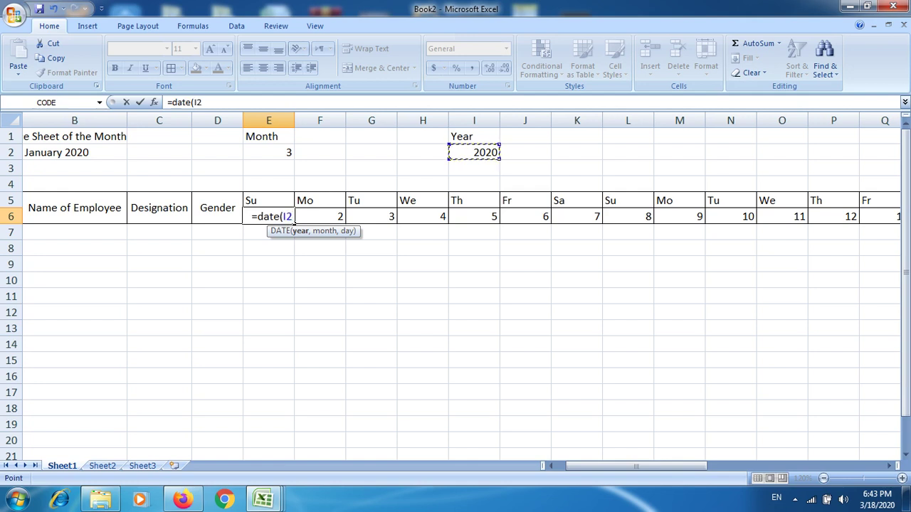
{"action": "type", "text": ","}
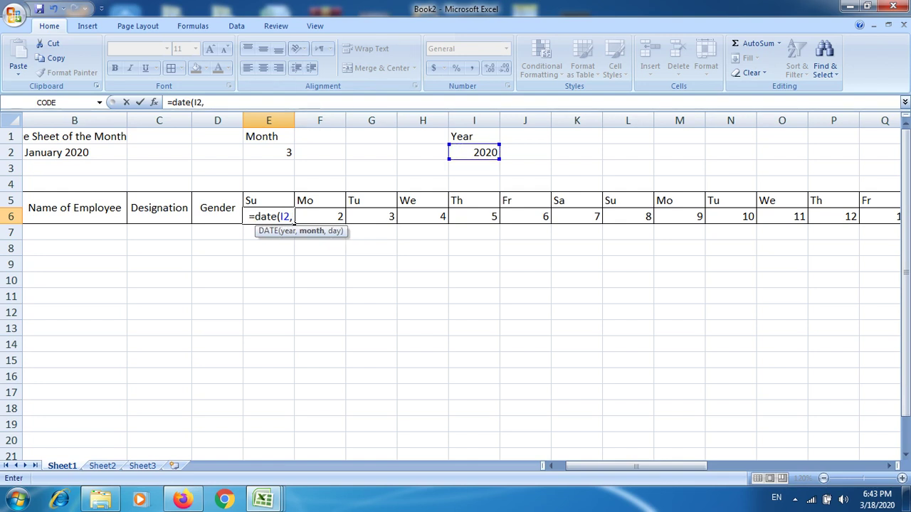
{"action": "key", "text": "Up"}
{"action": "key", "text": "Up"}
{"action": "key", "text": "Up"}
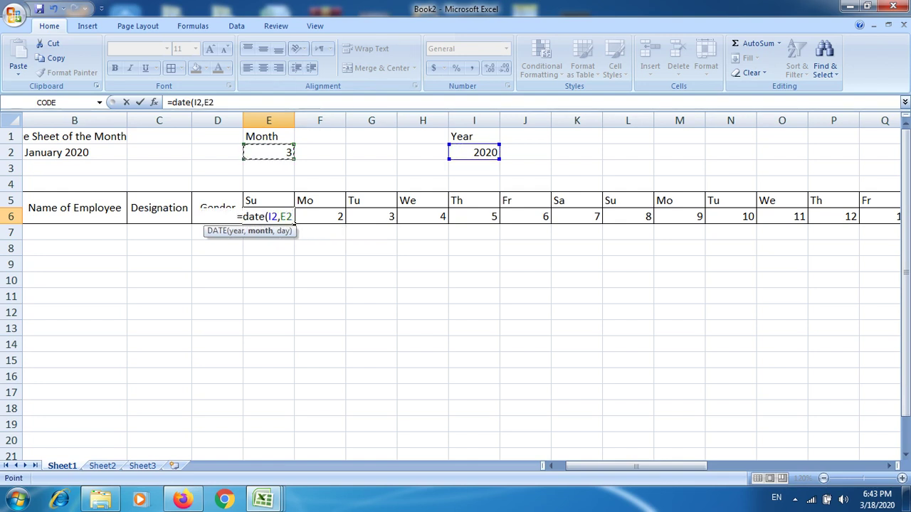
{"action": "type", "text": ","}
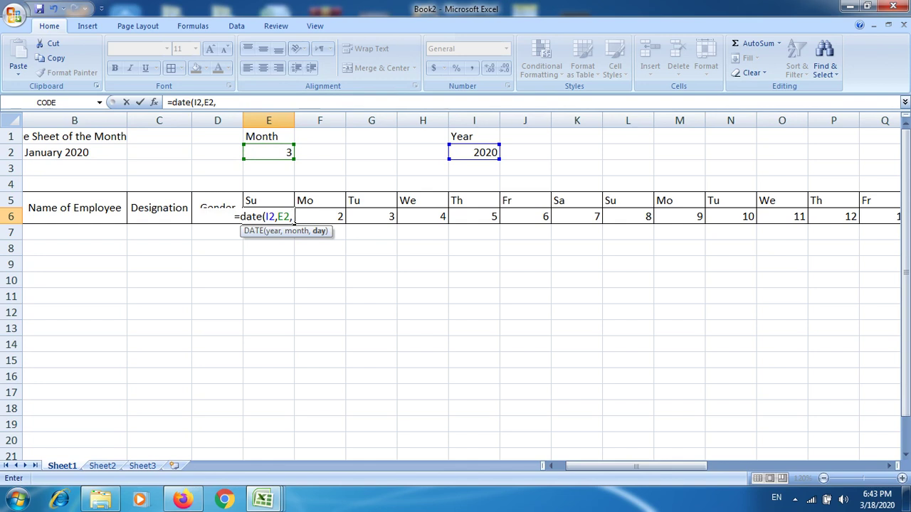
{"action": "type", "text": "Co"}
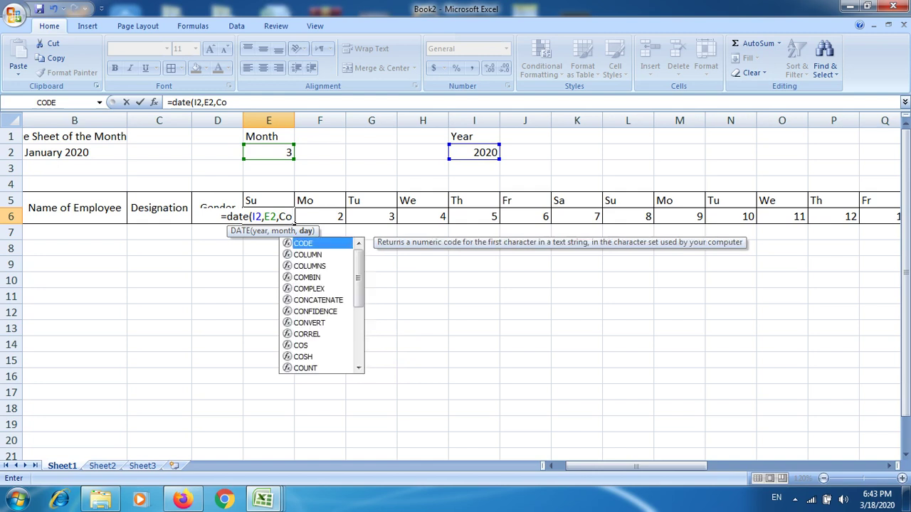
{"action": "type", "text": "l"}
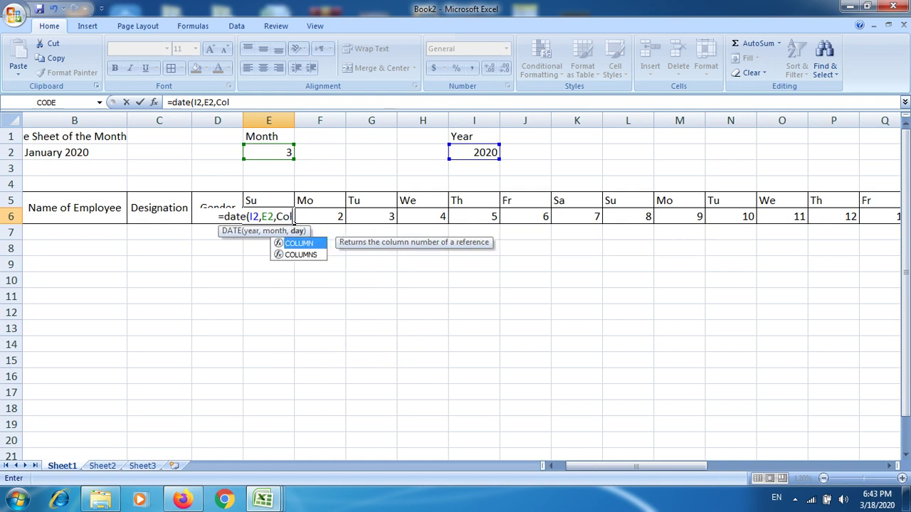
{"action": "type", "text": "umn"}
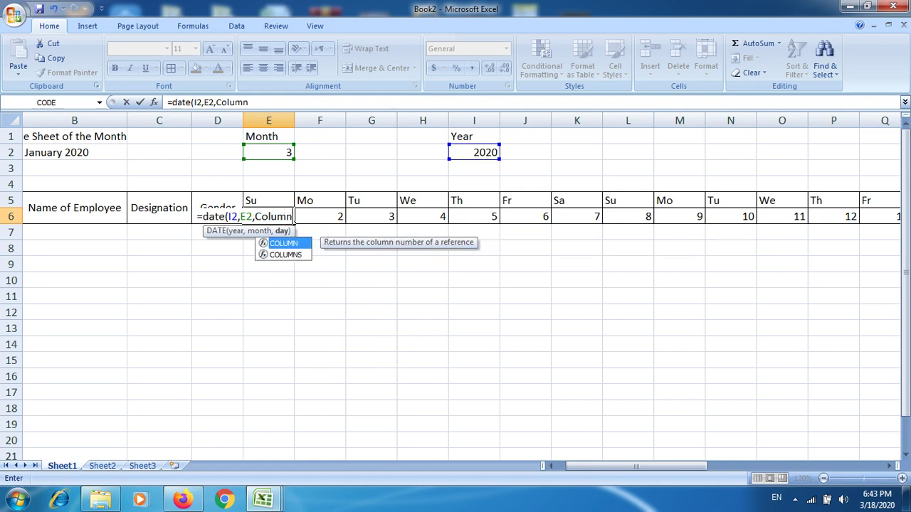
{"action": "type", "text": "("}
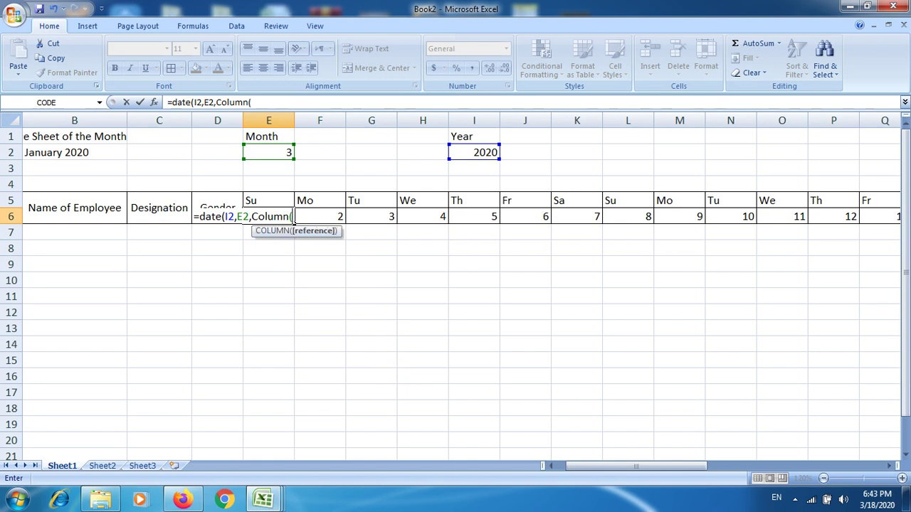
{"action": "type", "text": "a:"}
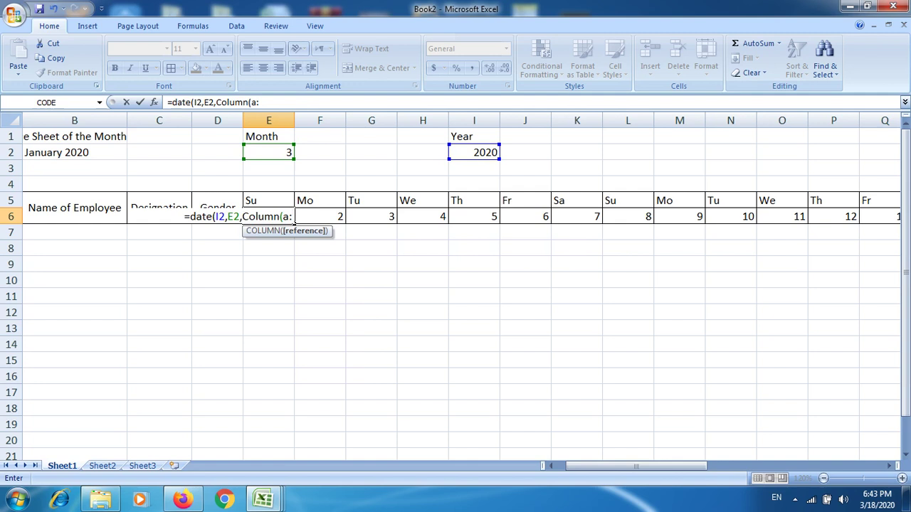
{"action": "type", "text": "a\""}
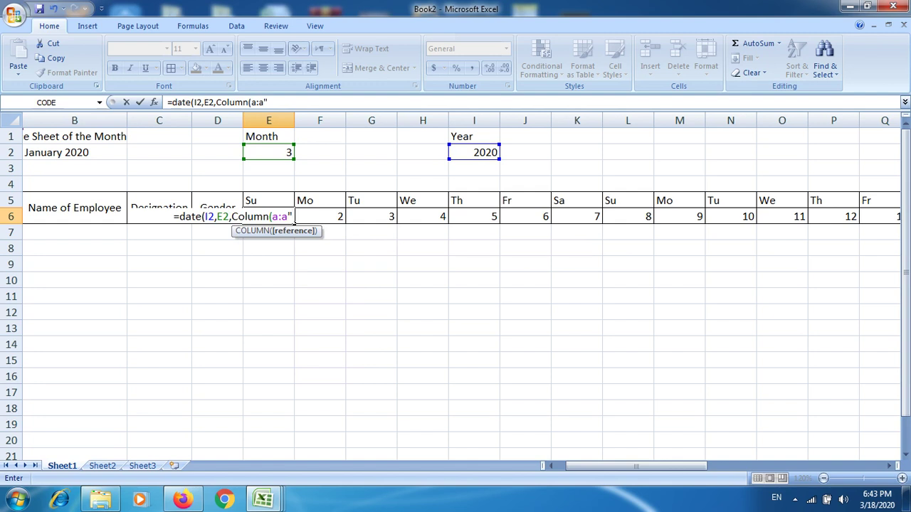
{"action": "key", "text": "BackSpace"}
{"action": "type", "text": ")"}
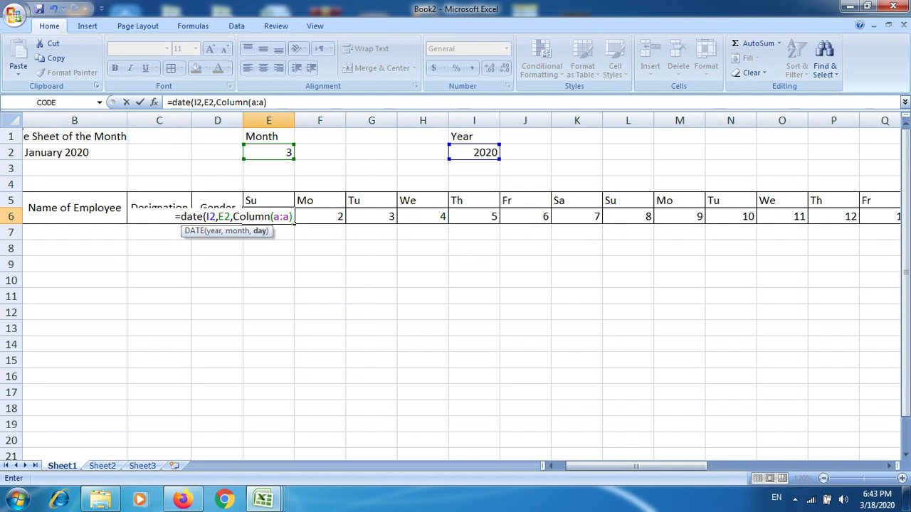
{"action": "type", "text": ")"}
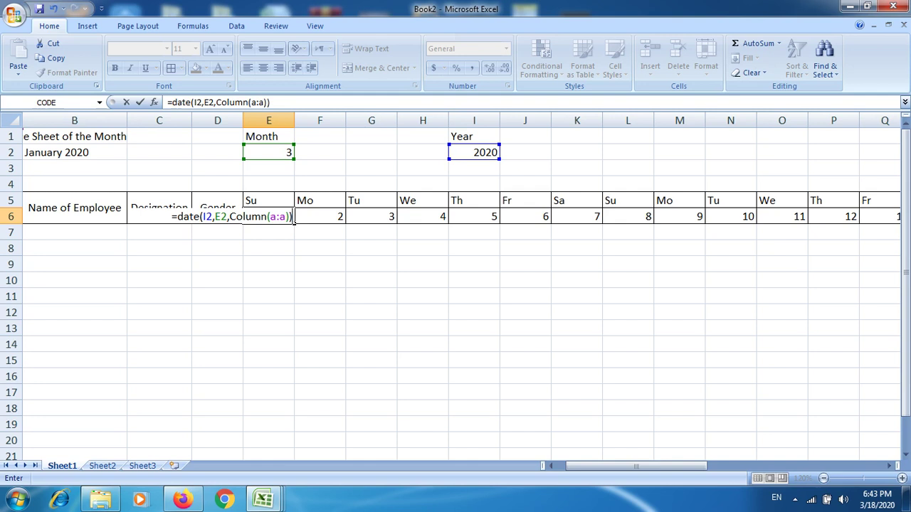
{"action": "key", "text": "Return"}
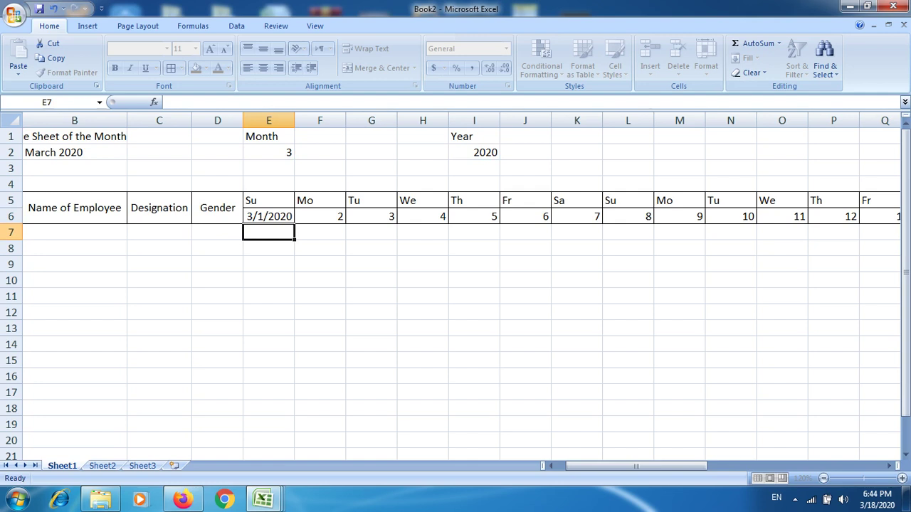
- Test the formulas by setting Month in E2 to 4, then restore it to 3
{"action": "left_click", "coordinate": [268, 152]}
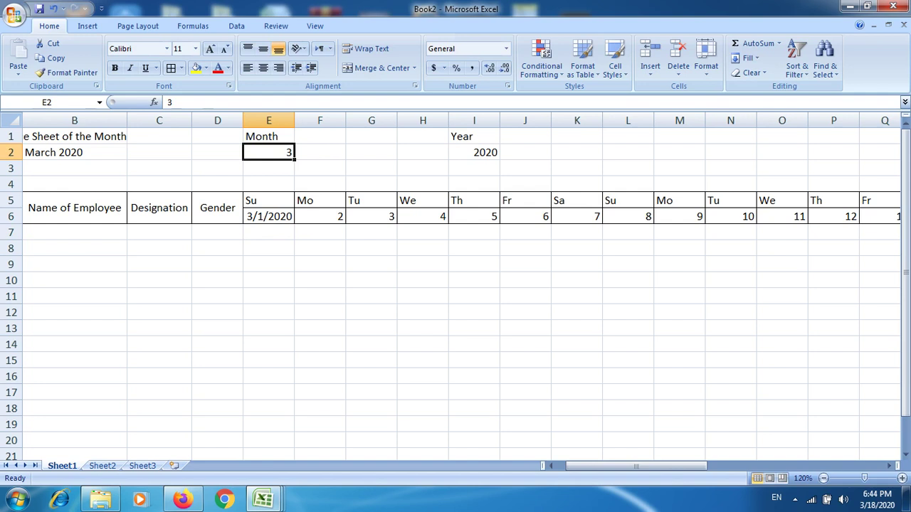
{"action": "type", "text": "44"}
{"action": "key", "text": "BackSpace"}
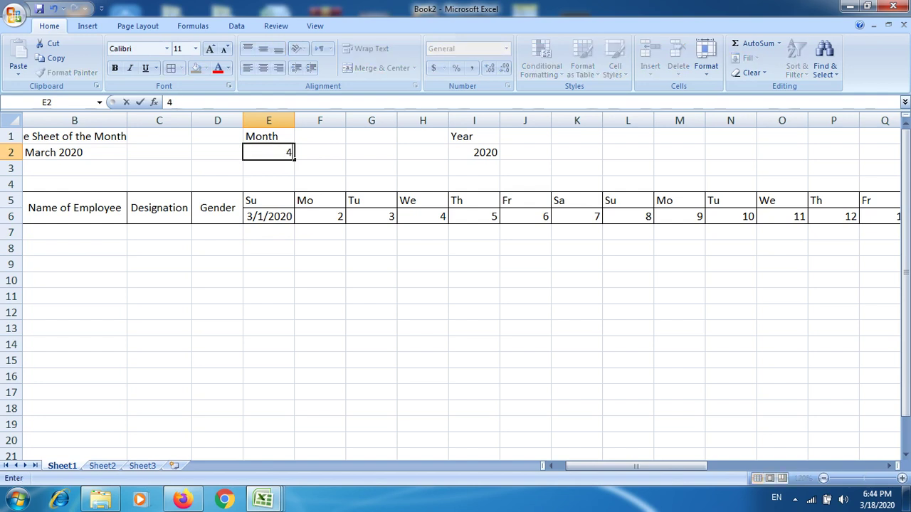
{"action": "key", "text": "Return"}
{"action": "left_click", "coordinate": [268, 153]}
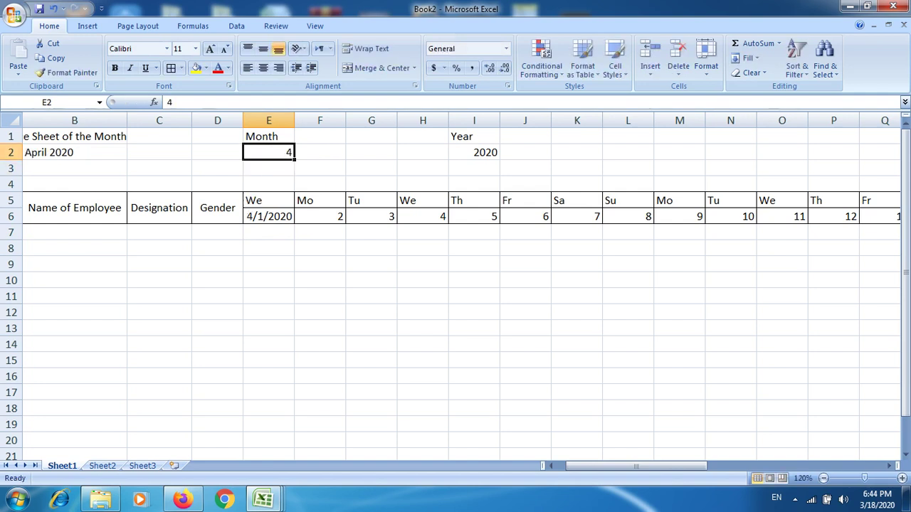
{"action": "key", "text": "Right"}
{"action": "key", "text": "Left"}
{"action": "type", "text": "3"}
{"action": "key", "text": "Right"}
{"action": "key", "text": "Right"}
{"action": "key", "text": "Right"}
- Set the Year in I2 to 2019 so the title reads March 2019
{"action": "left_click", "coordinate": [474, 152]}
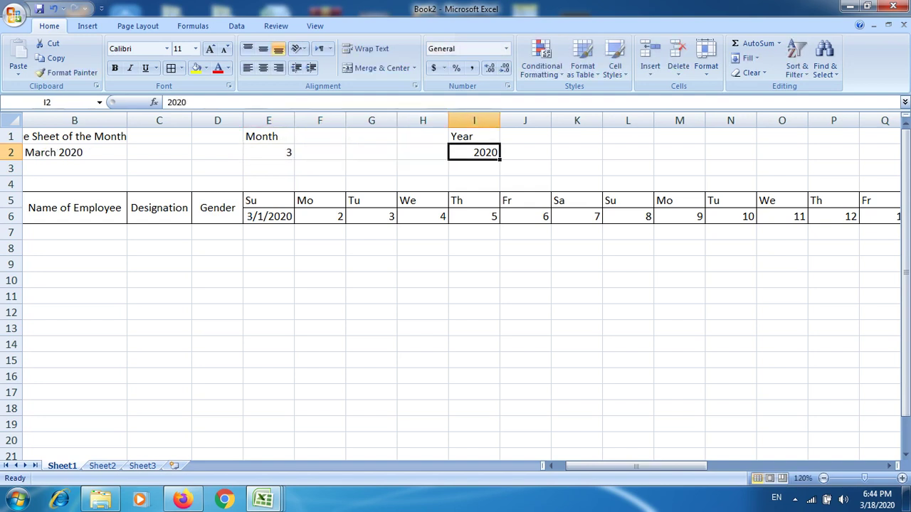
{"action": "type", "text": "2019"}
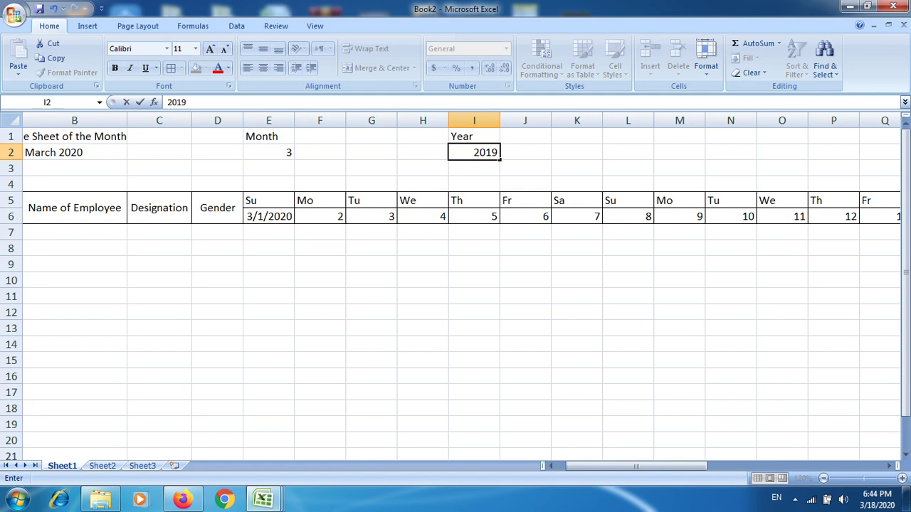
{"action": "key", "text": "ctrl+Return"}
{"action": "left_click", "coordinate": [526, 153]}
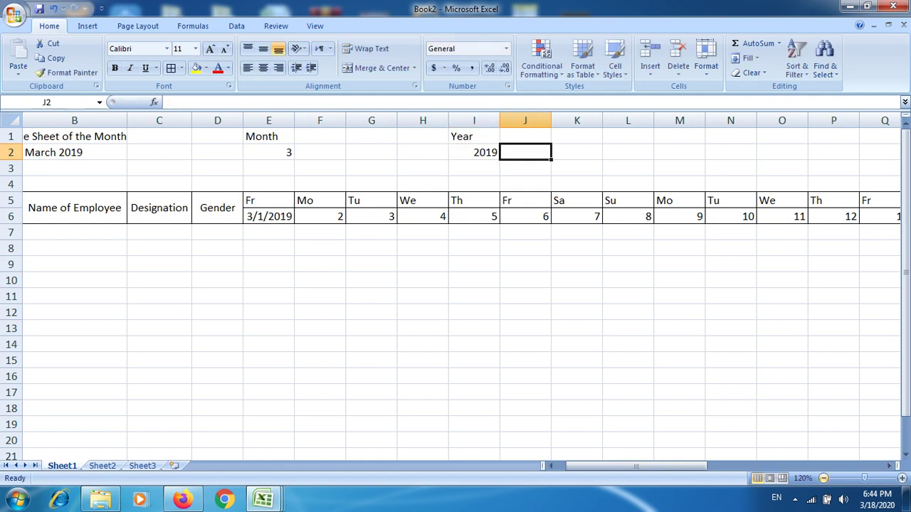
{"action": "left_click", "coordinate": [878, 500]}
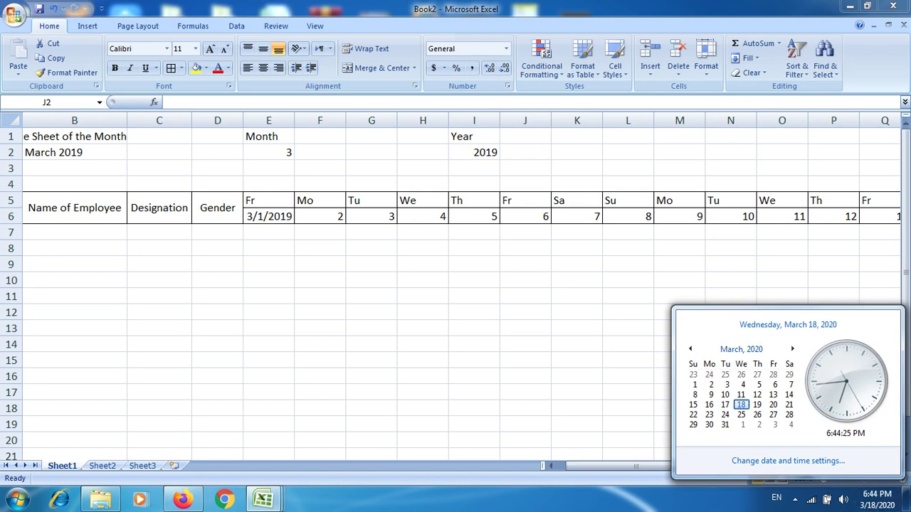
{"action": "left_click", "coordinate": [741, 349]}
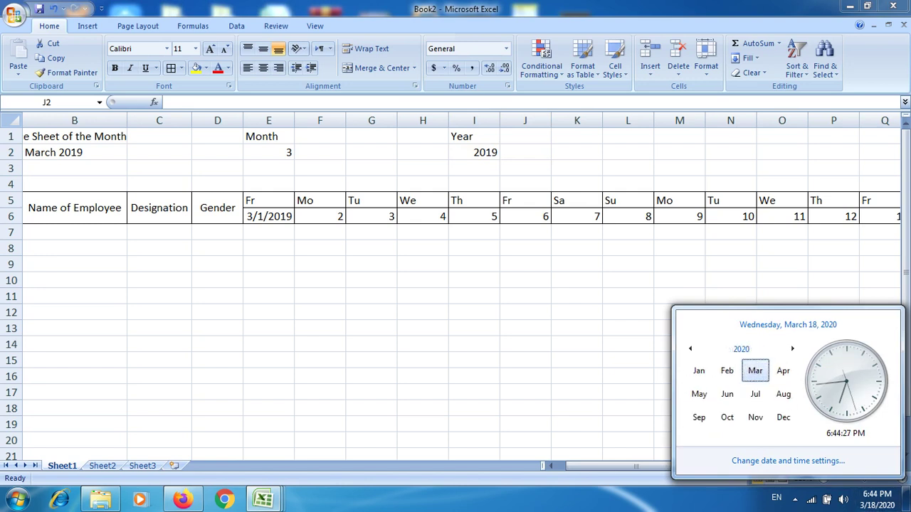
{"action": "left_click", "coordinate": [690, 349]}
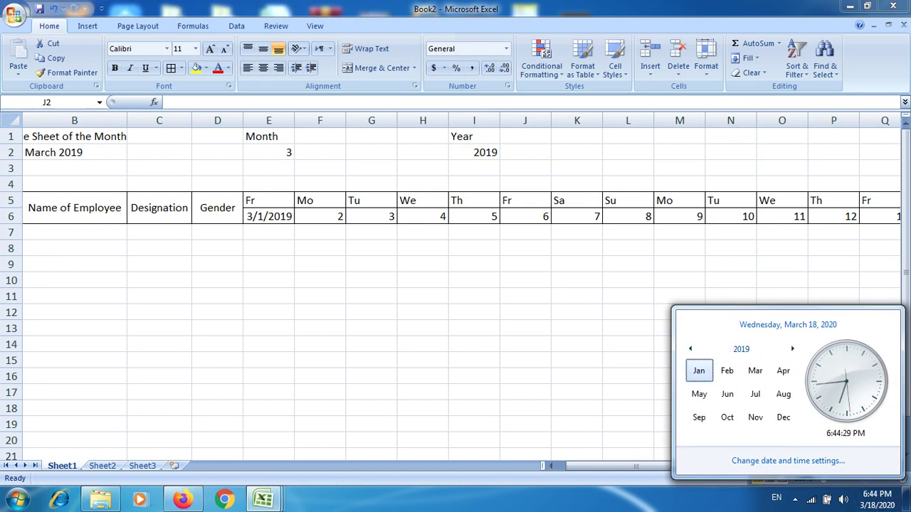
{"action": "left_click", "coordinate": [755, 371]}
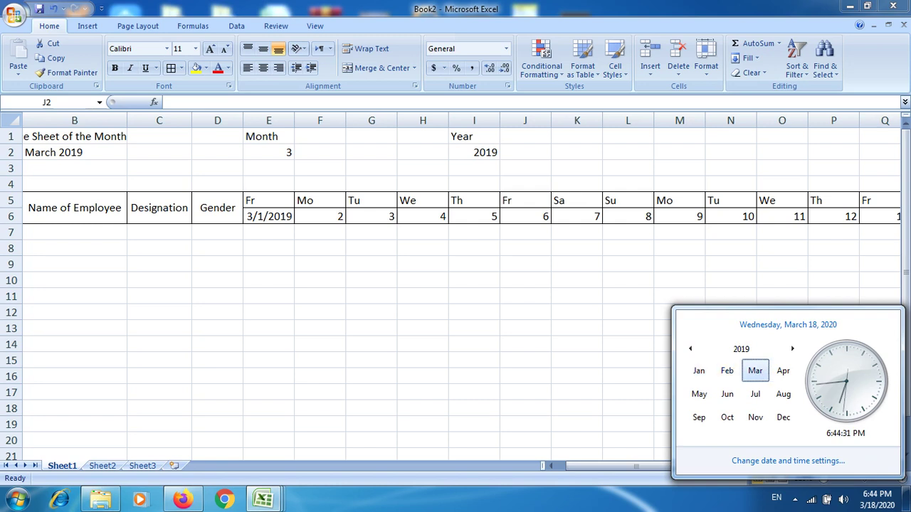
{"action": "left_click", "coordinate": [756, 371]}
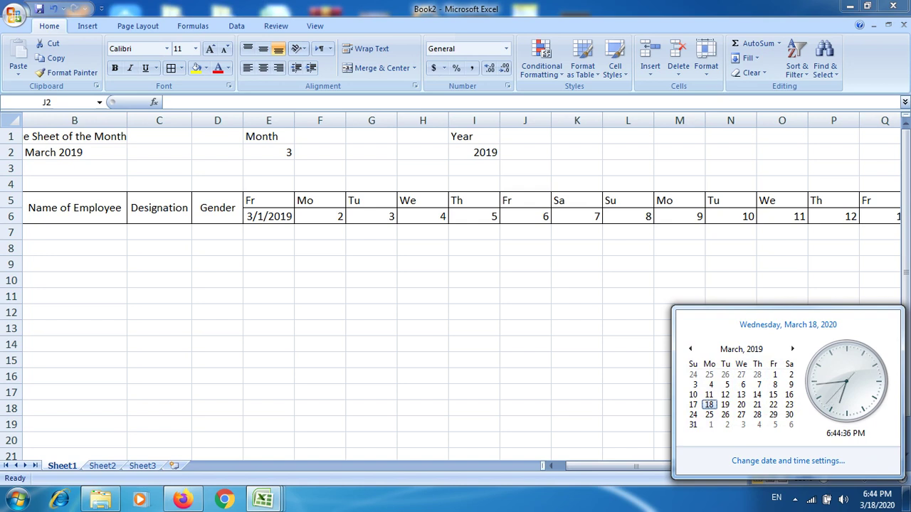
{"action": "left_click", "coordinate": [525, 152]}
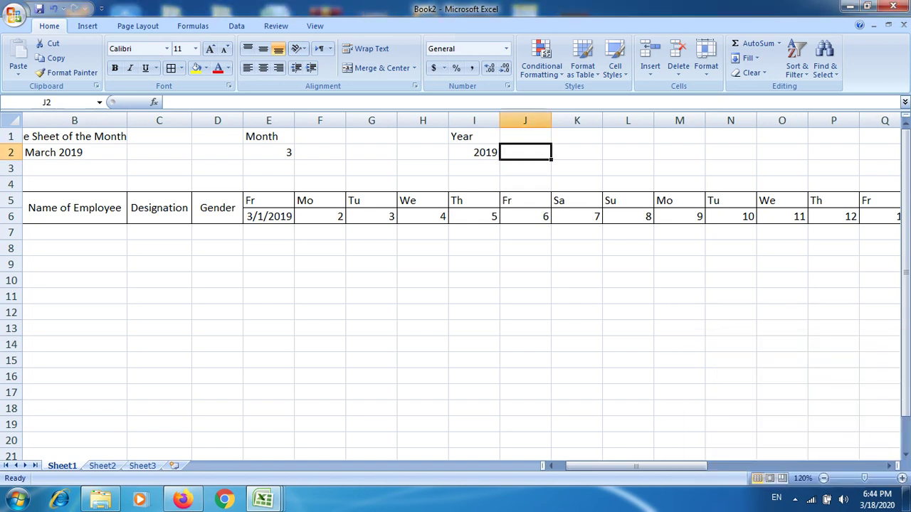
- Review E6's =DATE formula without changing it and bring up its context menu
{"action": "left_click", "coordinate": [268, 216]}
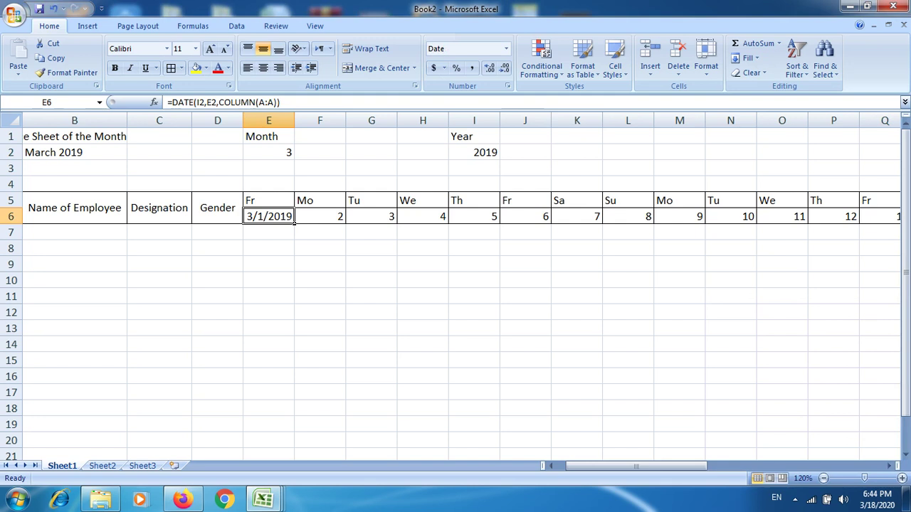
{"action": "key", "text": "F2"}
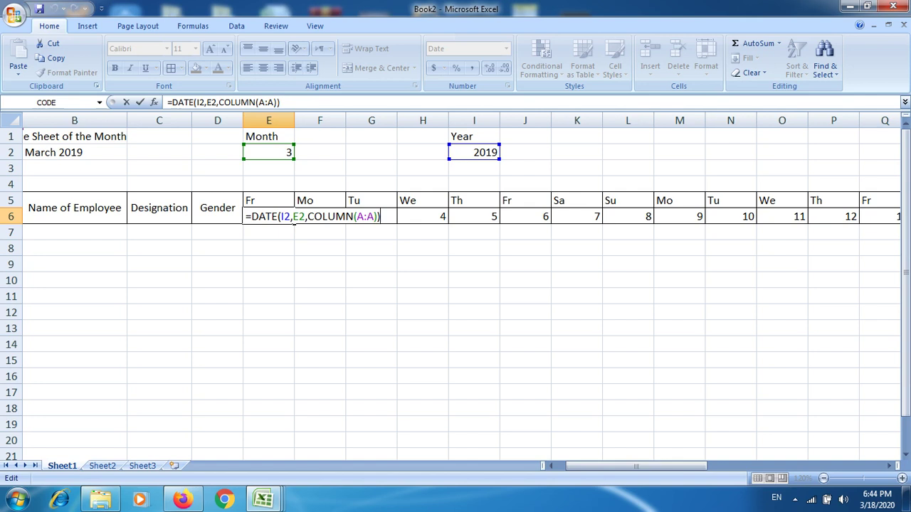
{"action": "key", "text": "Return"}
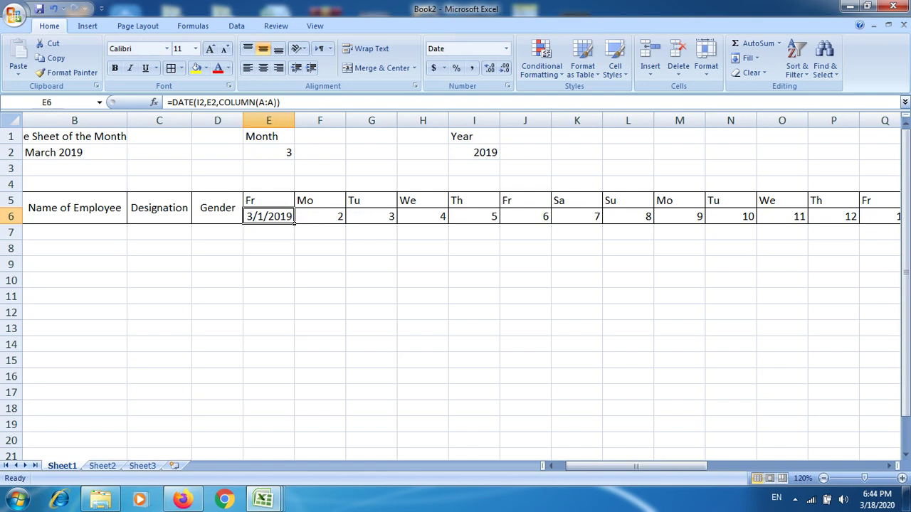
{"action": "right_click", "coordinate": [263, 217]}
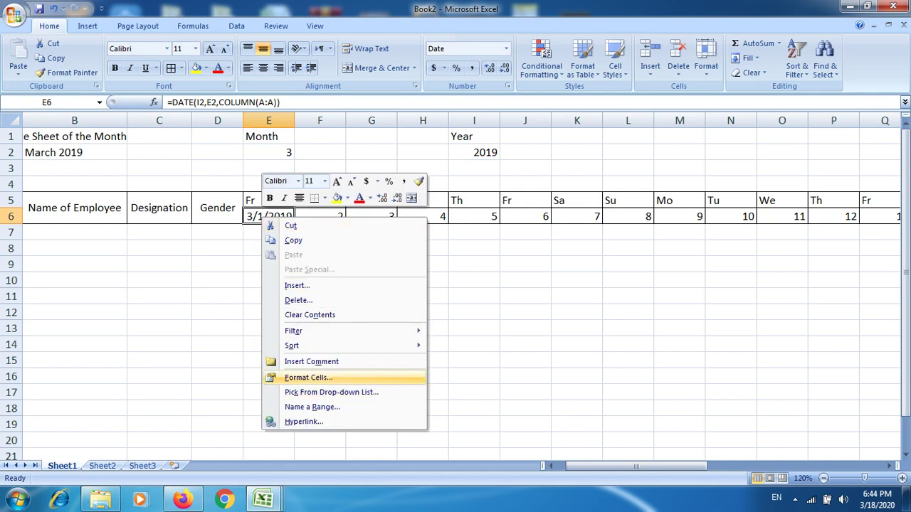
- Give E6 the custom number format DD so the first date shows 01
{"action": "left_click", "coordinate": [308, 378]}
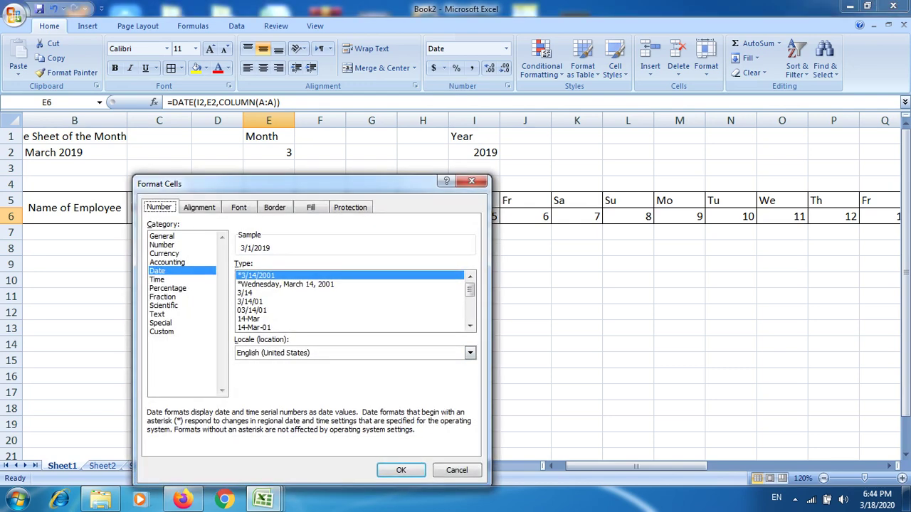
{"action": "left_click", "coordinate": [162, 332]}
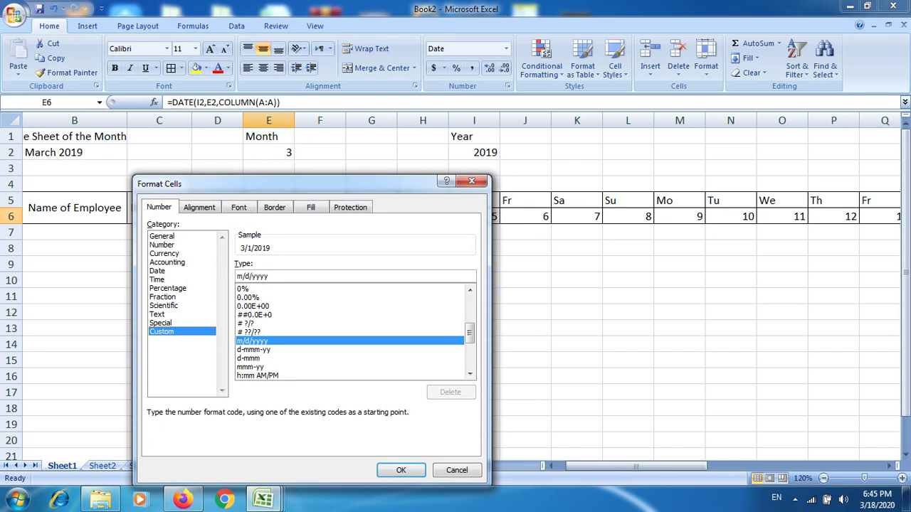
{"action": "key", "text": "BackSpace"}
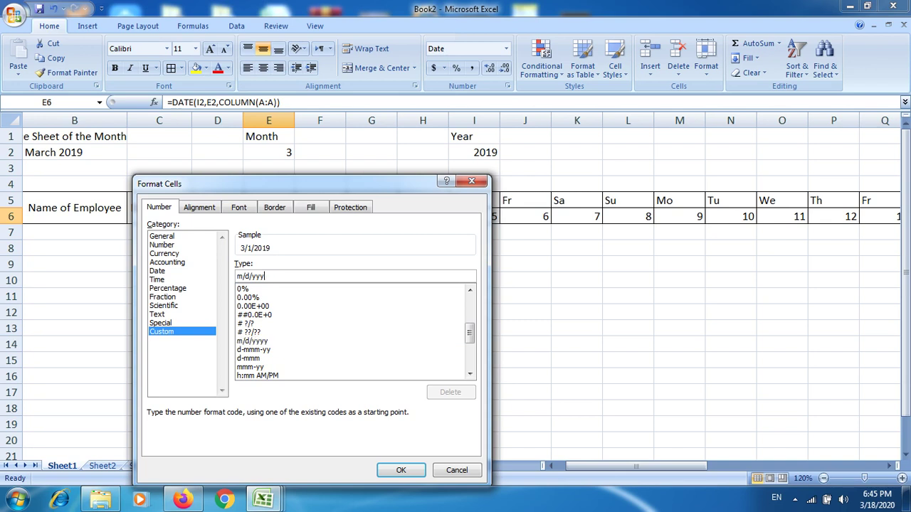
{"action": "key", "text": "BackSpace"}
{"action": "key", "text": "BackSpace"}
{"action": "key", "text": "BackSpace"}
{"action": "key", "text": "BackSpace"}
{"action": "key", "text": "BackSpace"}
{"action": "key", "text": "BackSpace"}
{"action": "type", "text": "dd"}
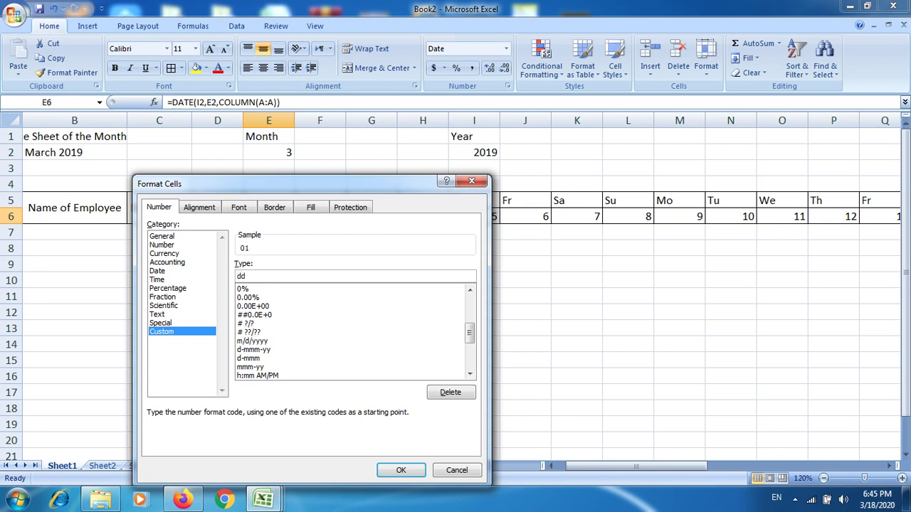
{"action": "type", "text": "d"}
{"action": "key", "text": "BackSpace"}
{"action": "type", "text": "d"}
{"action": "type", "text": "dd"}
{"action": "key", "text": "BackSpace"}
{"action": "key", "text": "BackSpace"}
{"action": "key", "text": "BackSpace"}
{"action": "key", "text": "BackSpace"}
{"action": "key", "text": "BackSpace"}
{"action": "type", "text": "m"}
{"action": "type", "text": "mm"}
{"action": "key", "text": "BackSpace"}
{"action": "key", "text": "BackSpace"}
{"action": "key", "text": "BackSpace"}
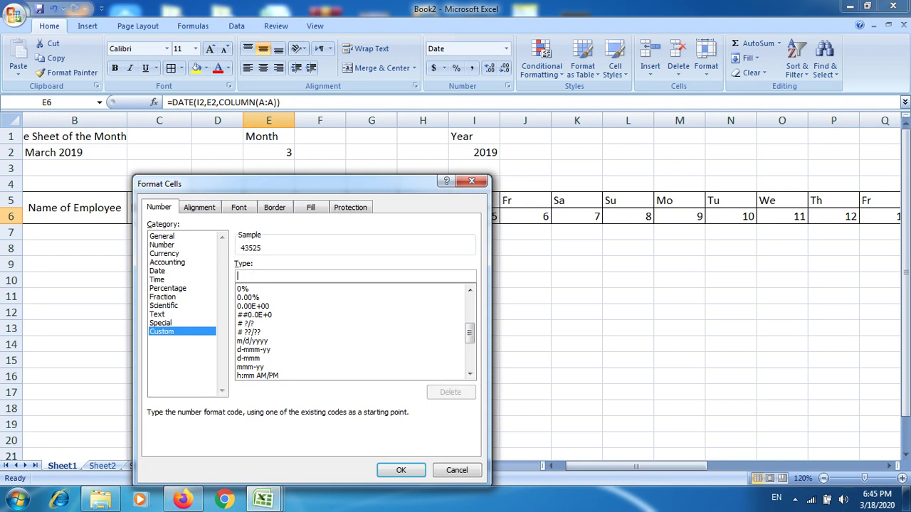
{"action": "type", "text": "mmmm"}
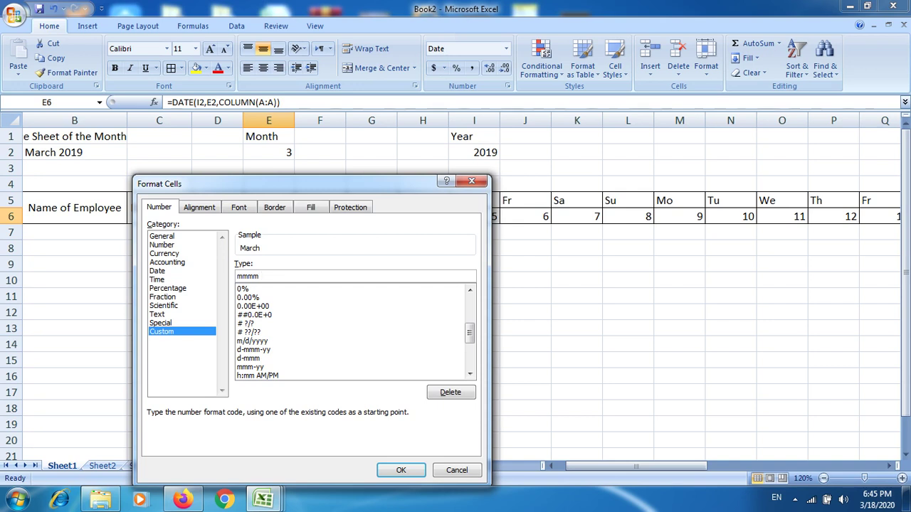
{"action": "key", "text": "BackSpace"}
{"action": "key", "text": "BackSpace"}
{"action": "key", "text": "BackSpace"}
{"action": "key", "text": "BackSpace"}
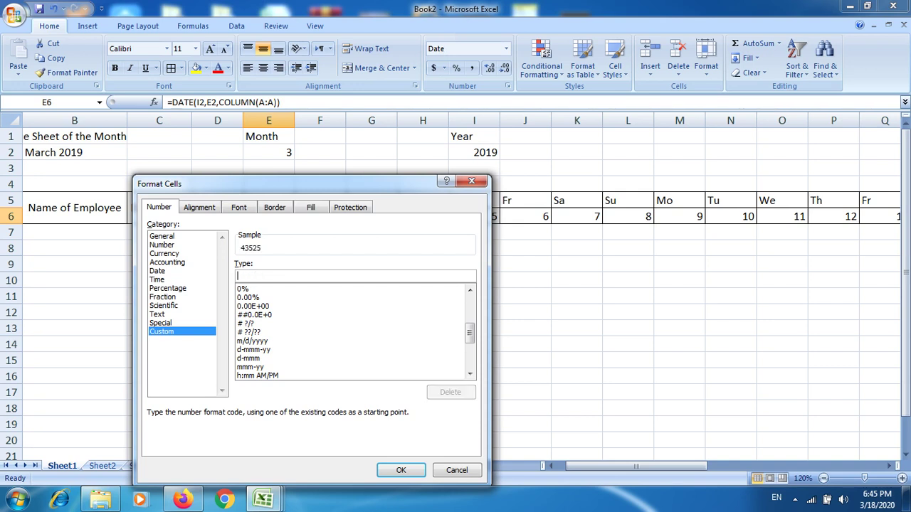
{"action": "type", "text": "dd"}
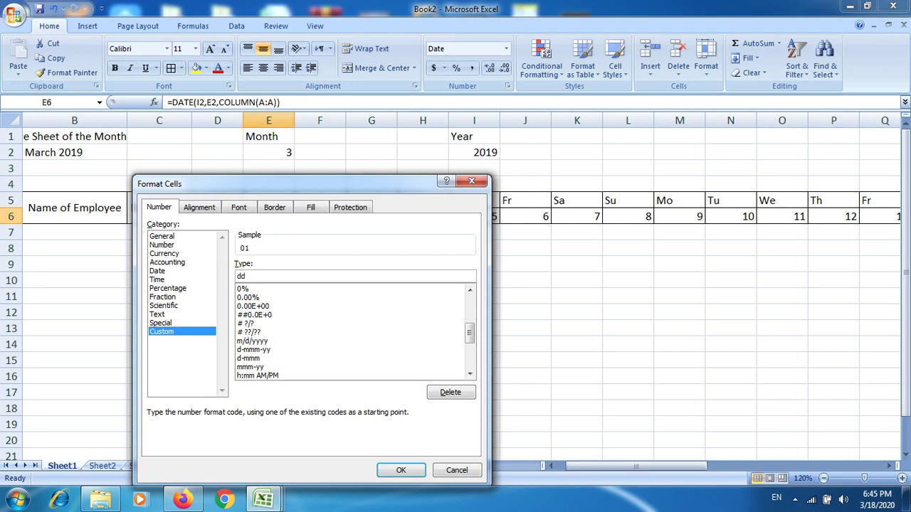
{"action": "key", "text": "BackSpace"}
{"action": "key", "text": "BackSpace"}
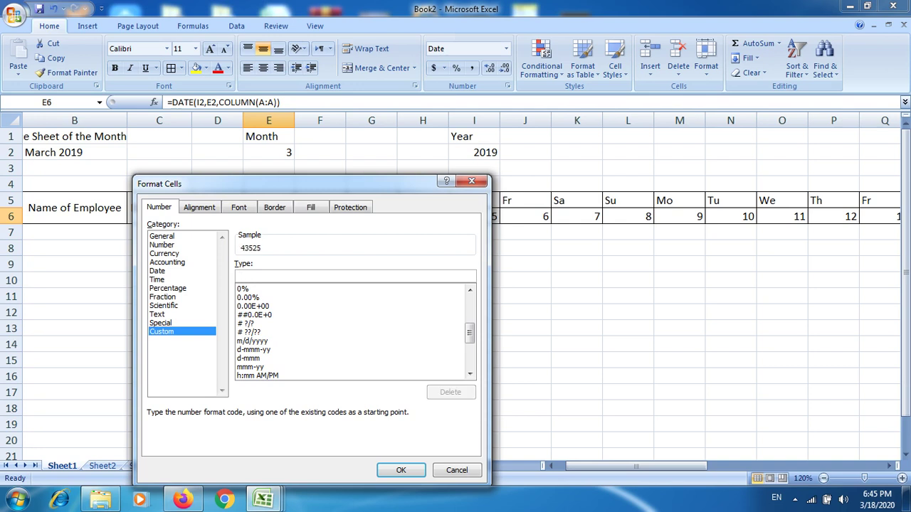
{"action": "type", "text": "DD"}
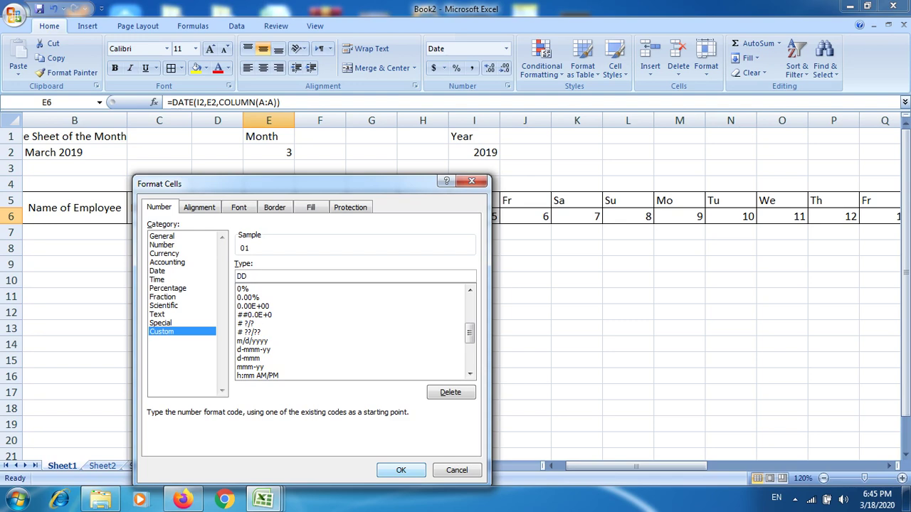
{"action": "key", "text": "Return"}
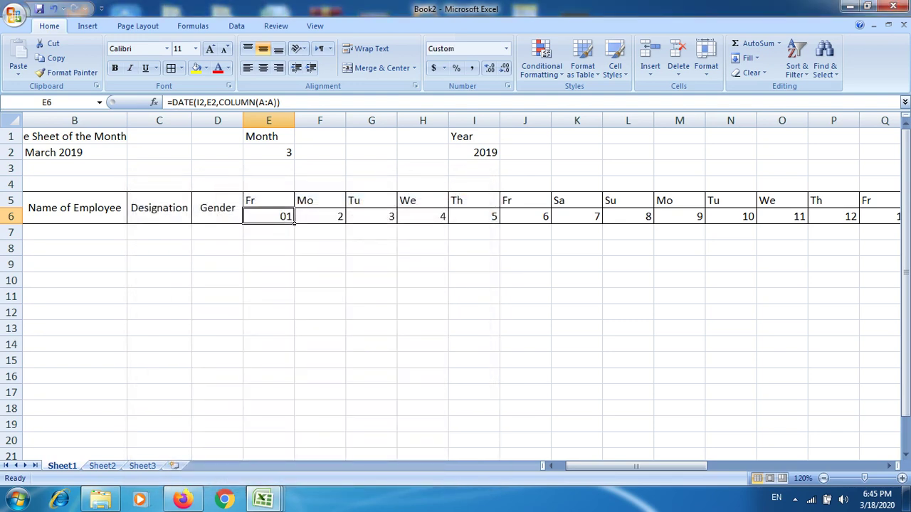
- Copy E6's date formula into F6 and compare both formulas, revealing F6's shifted references
{"action": "left_click_drag", "start_coordinate": [294, 221], "coordinate": [295, 222]}
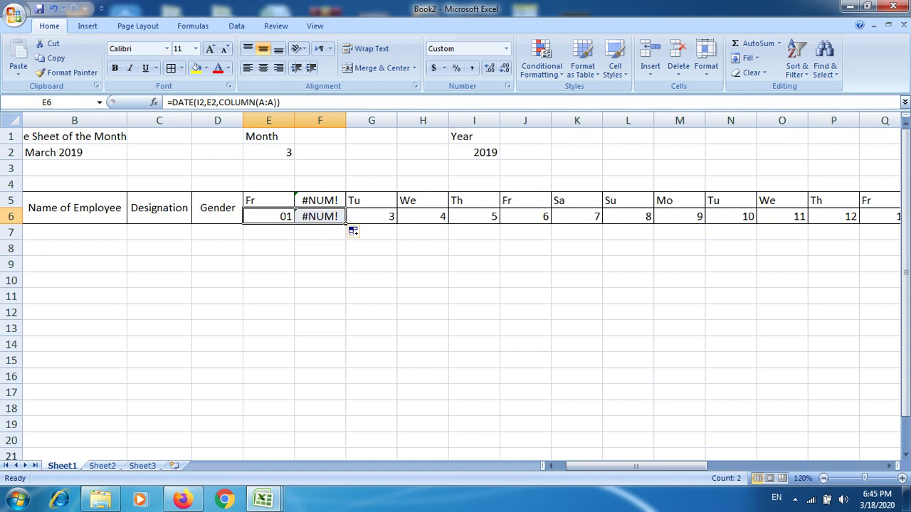
{"action": "left_click", "coordinate": [269, 216]}
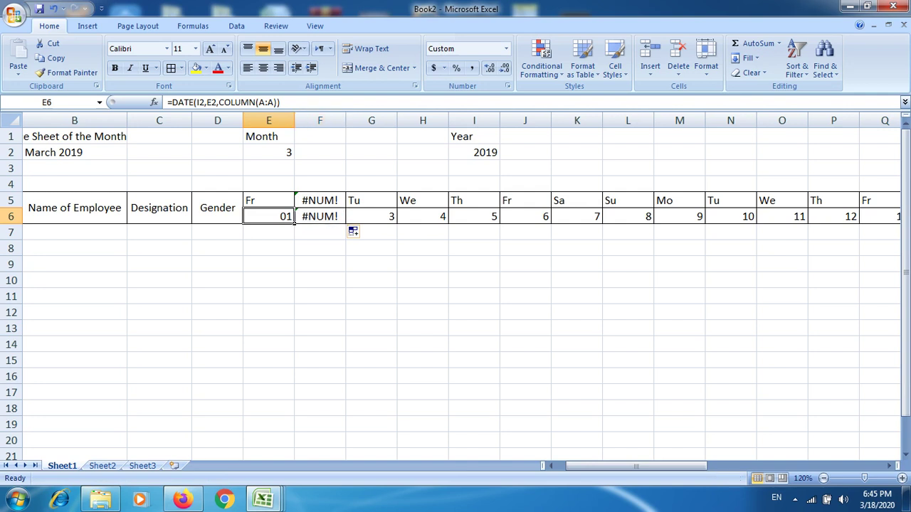
{"action": "key", "text": "F2"}
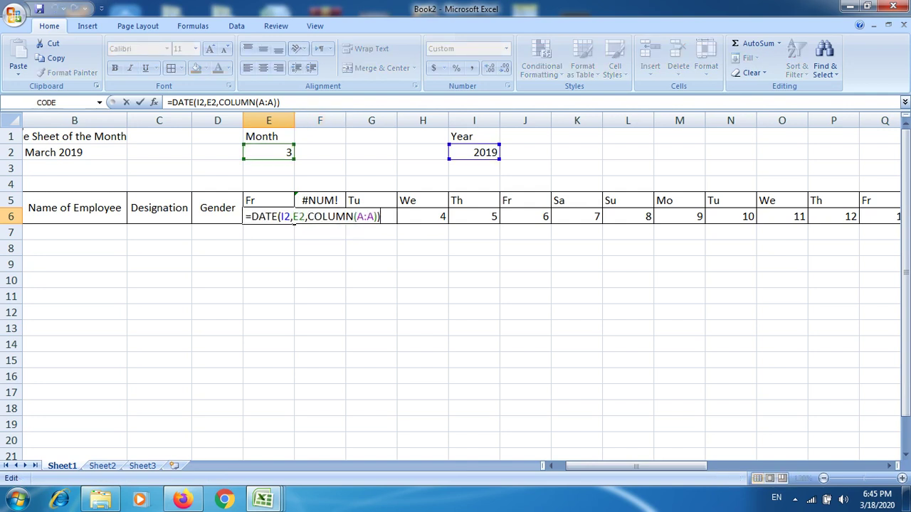
{"action": "key", "text": "Return"}
{"action": "left_click", "coordinate": [319, 217]}
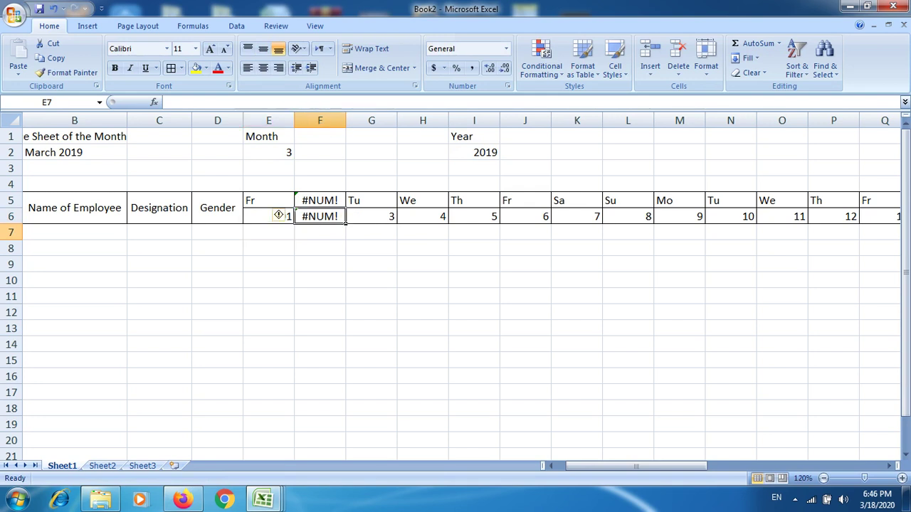
{"action": "key", "text": "F2"}
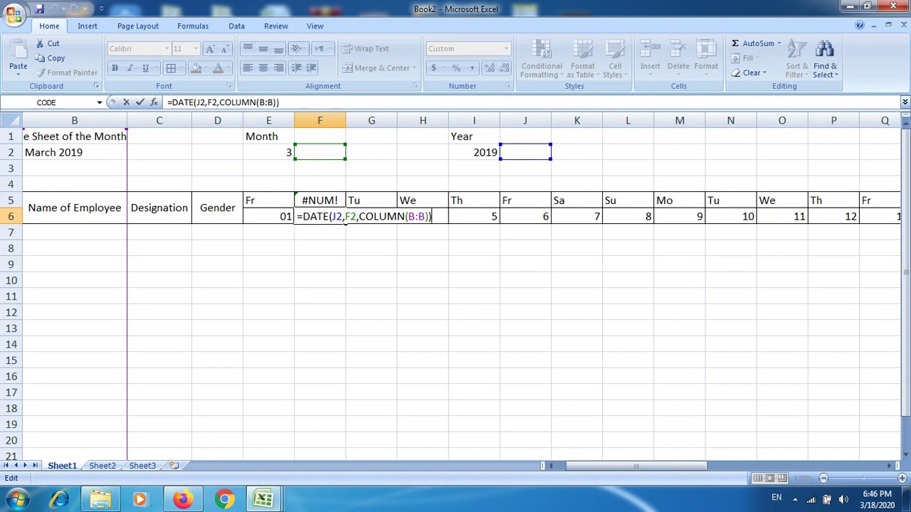
- Rewrite E6's formula as =DATE($I$2,$E$2,COLUMN(A:A)) with locked year and month references
{"action": "key", "text": "Return"}
{"action": "left_click", "coordinate": [290, 217]}
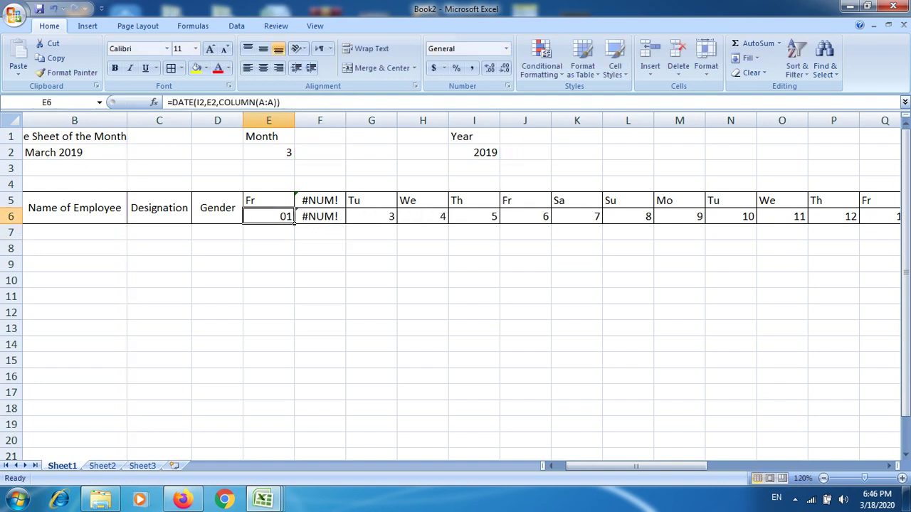
{"action": "double_click", "coordinate": [293, 218]}
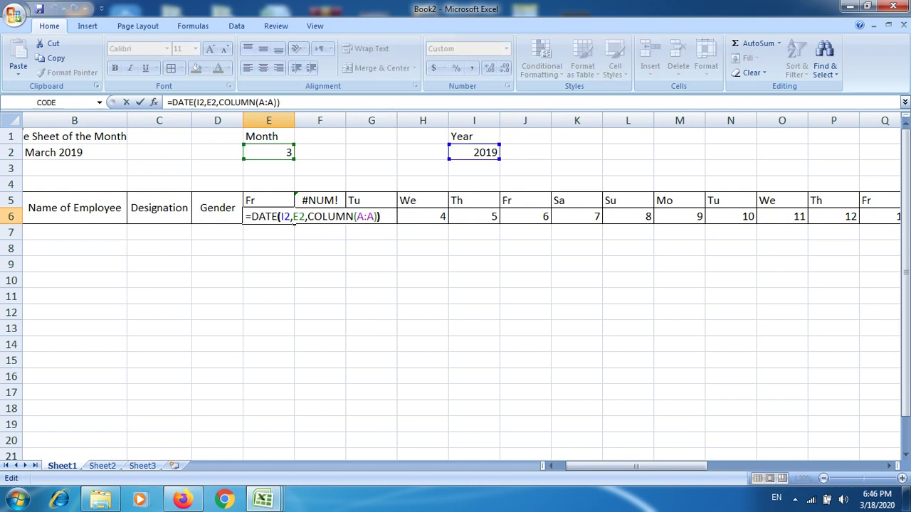
{"action": "key", "text": "Left"}
{"action": "key", "text": "Left"}
{"action": "key", "text": "Left"}
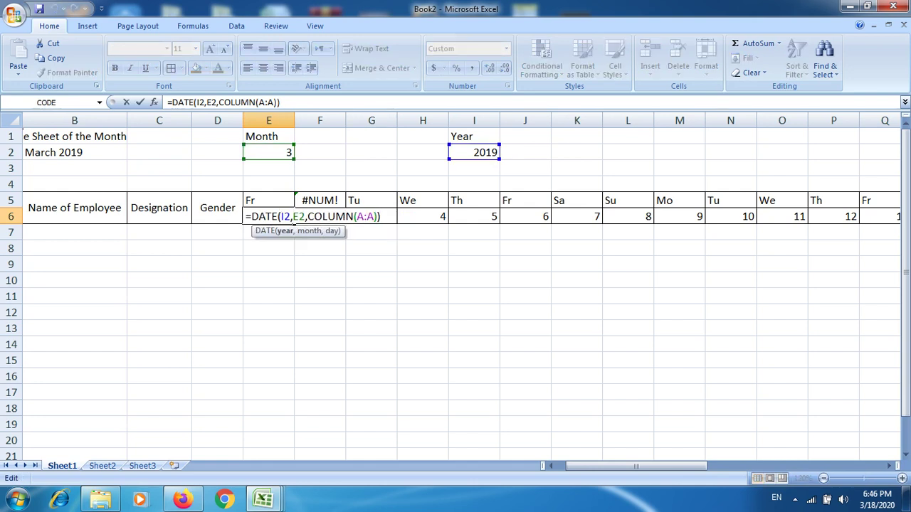
{"action": "type", "text": "$I"}
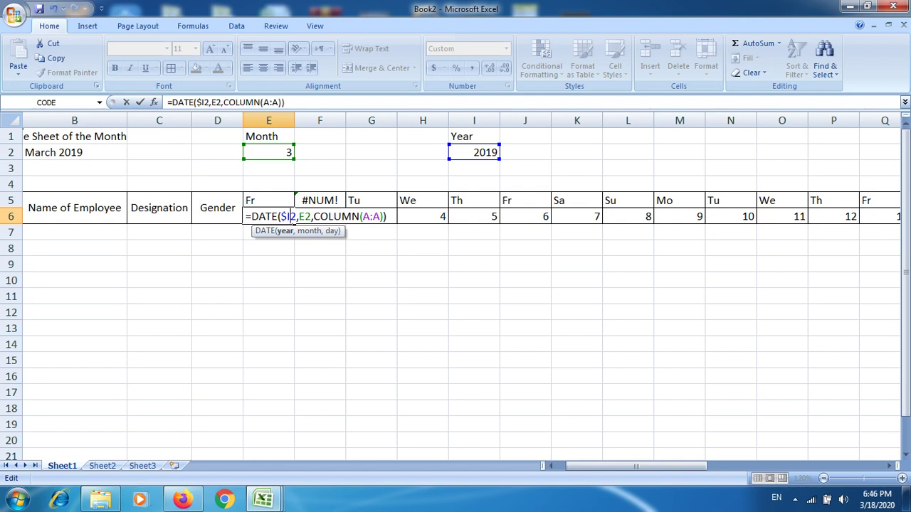
{"action": "type", "text": "$"}
{"action": "key", "text": "Right"}
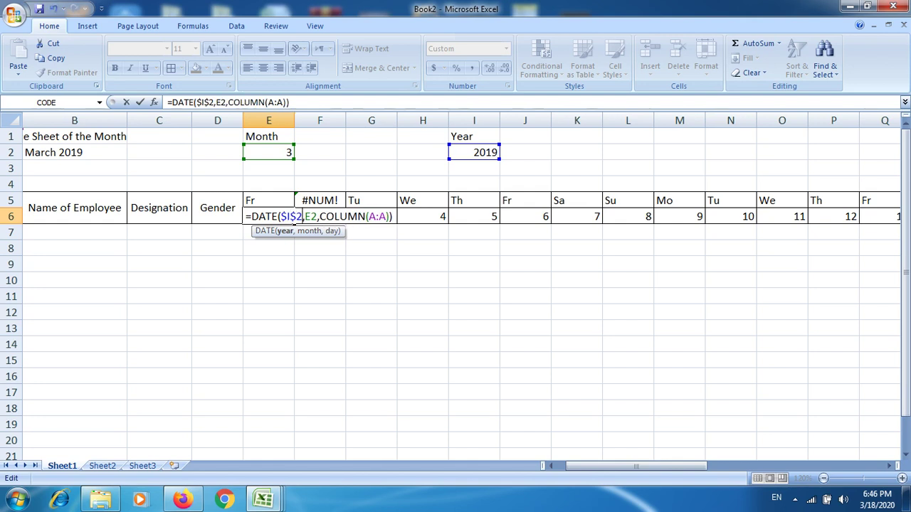
{"action": "key", "text": "Right"}
{"action": "type", "text": "$I"}
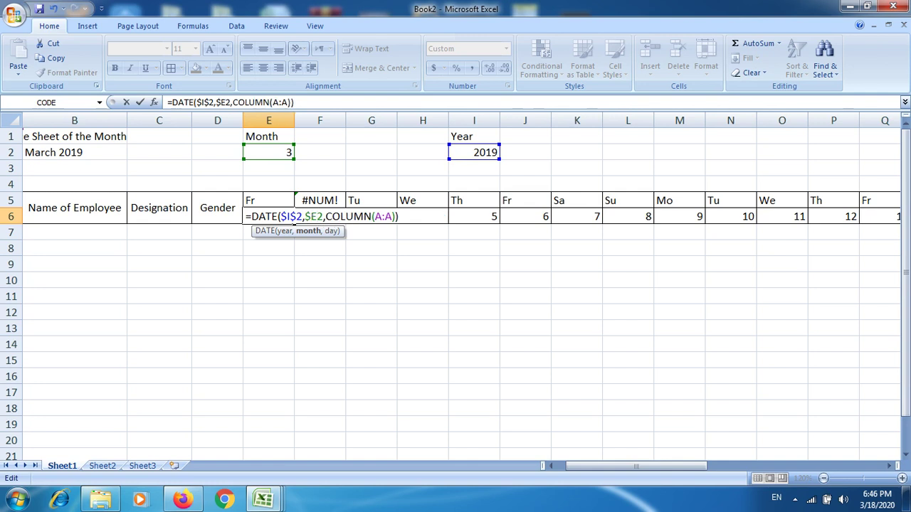
{"action": "type", "text": "$"}
{"action": "key", "text": "Return"}
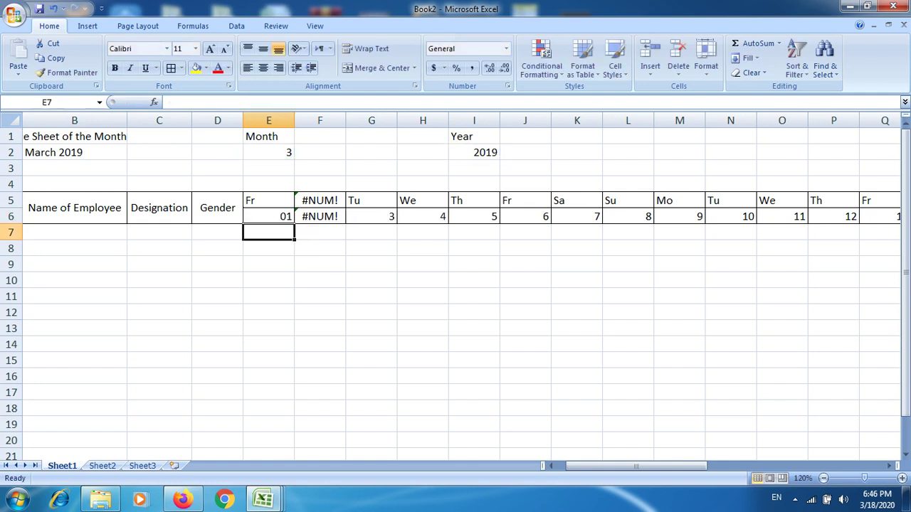
{"action": "left_click", "coordinate": [268, 216]}
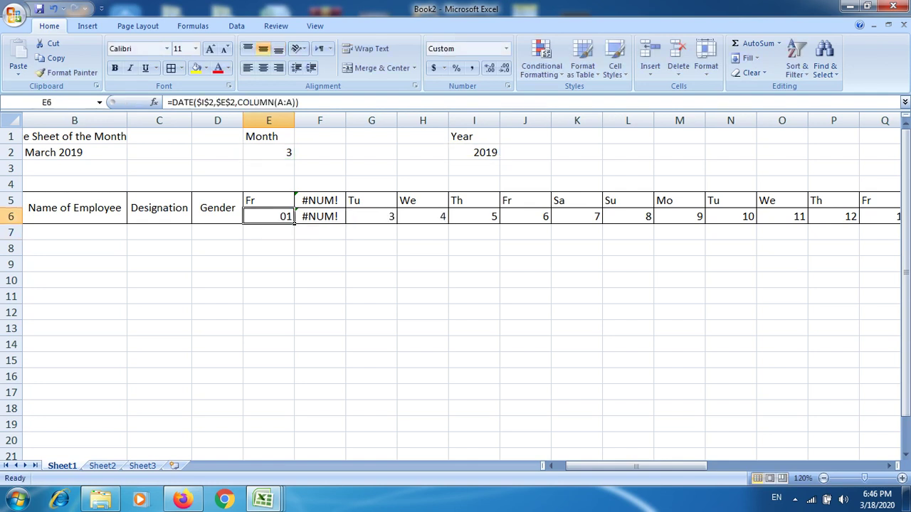
- Fill E6's locked date formula across E6:AI6 to show days 01–31
{"action": "left_click_drag", "start_coordinate": [294, 222], "coordinate": [345, 222]}
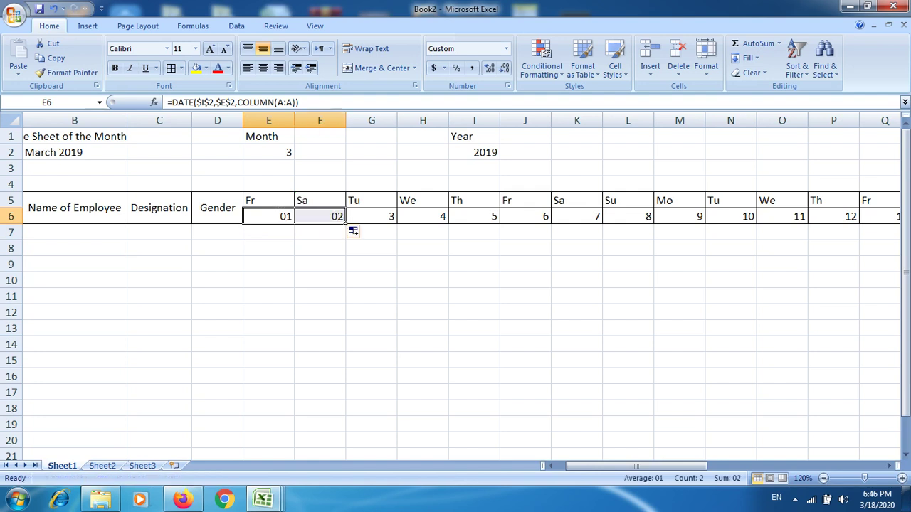
{"action": "left_click_drag", "start_coordinate": [346, 222], "coordinate": [602, 222]}
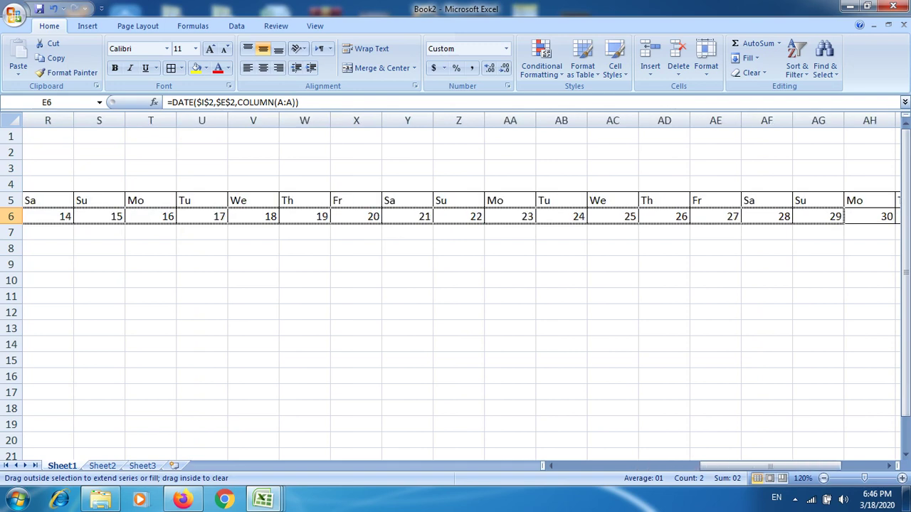
{"action": "mouse_move", "coordinate": [601, 222]}
{"action": "left_mouse_down"}
{"action": "mouse_move", "coordinate": [844, 216]}
{"action": "mouse_move", "coordinate": [687, 217]}
{"action": "left_mouse_up"}
{"action": "key", "text": "Left"}
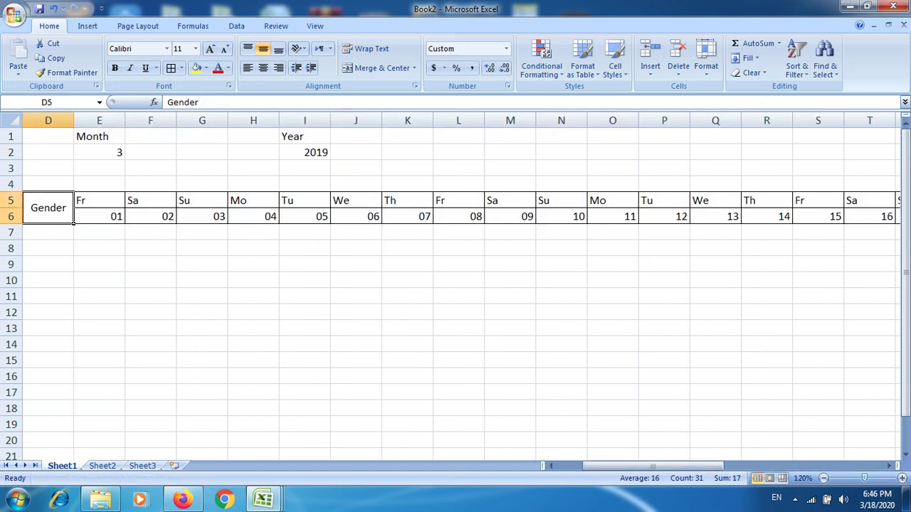
{"action": "key", "text": "Left"}
{"action": "key", "text": "Left"}
{"action": "key", "text": "Left"}
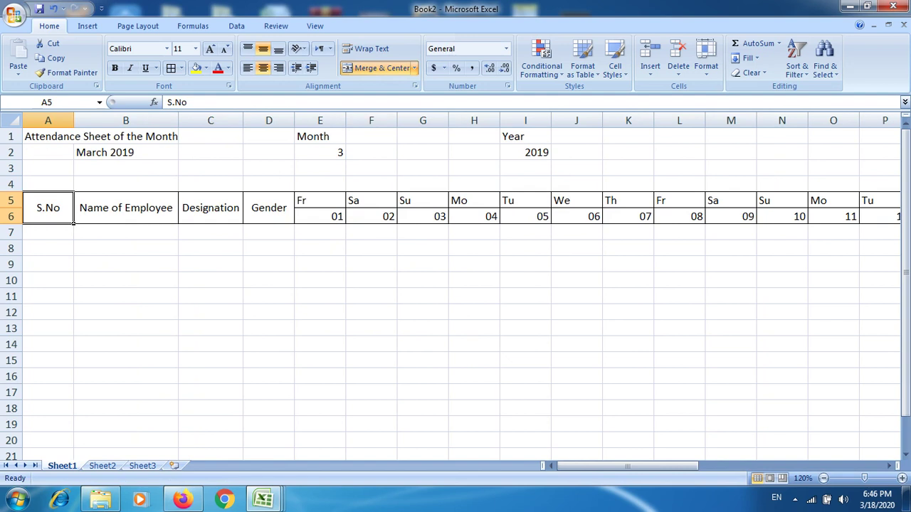
- Enter 2020 in the Year cell I2, making the weekday row start with Su
{"action": "left_click", "coordinate": [525, 153]}
{"action": "type", "text": "20"}
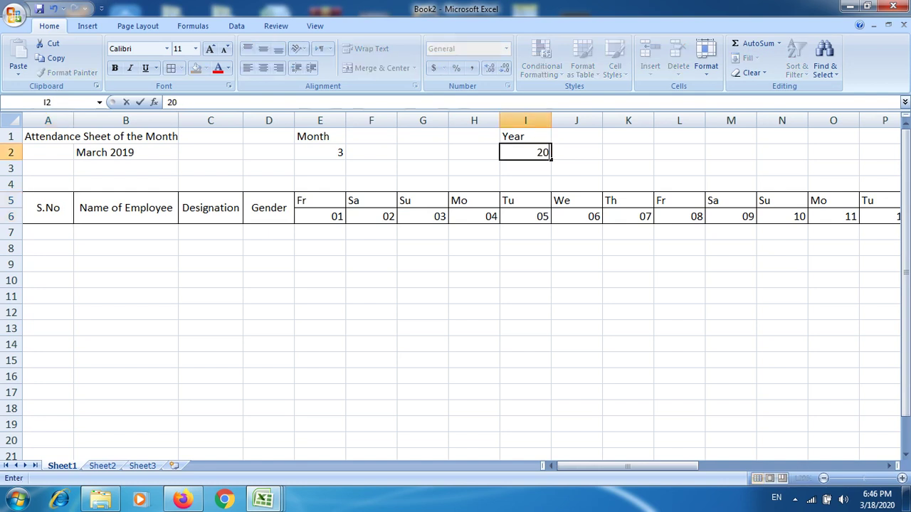
{"action": "type", "text": "20"}
{"action": "key", "text": "Return"}
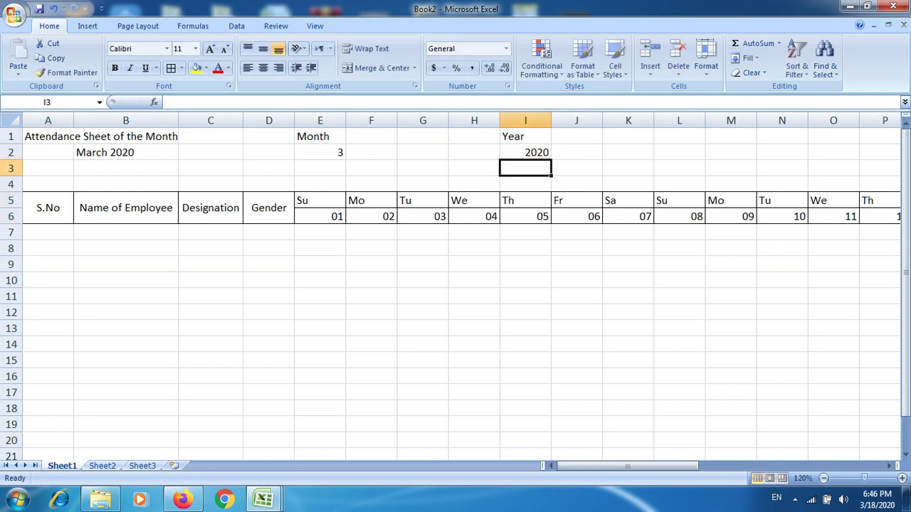
{"action": "left_click", "coordinate": [525, 152]}
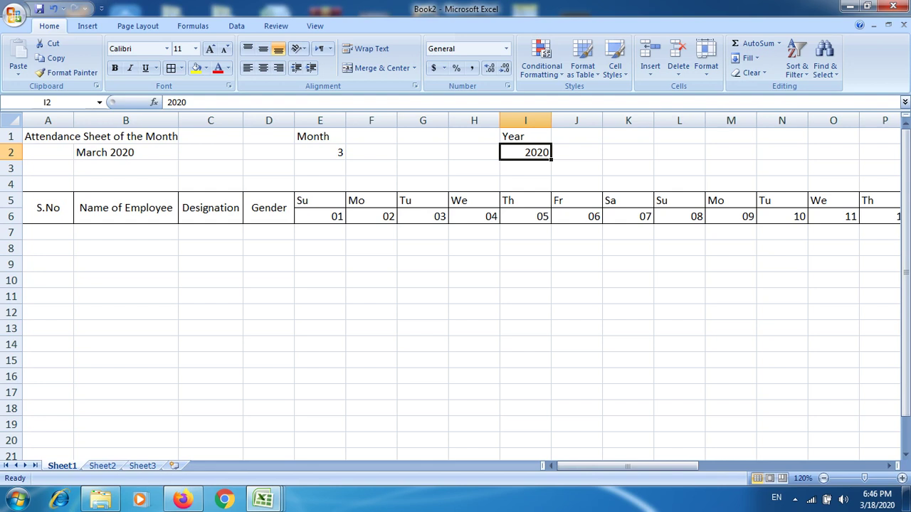